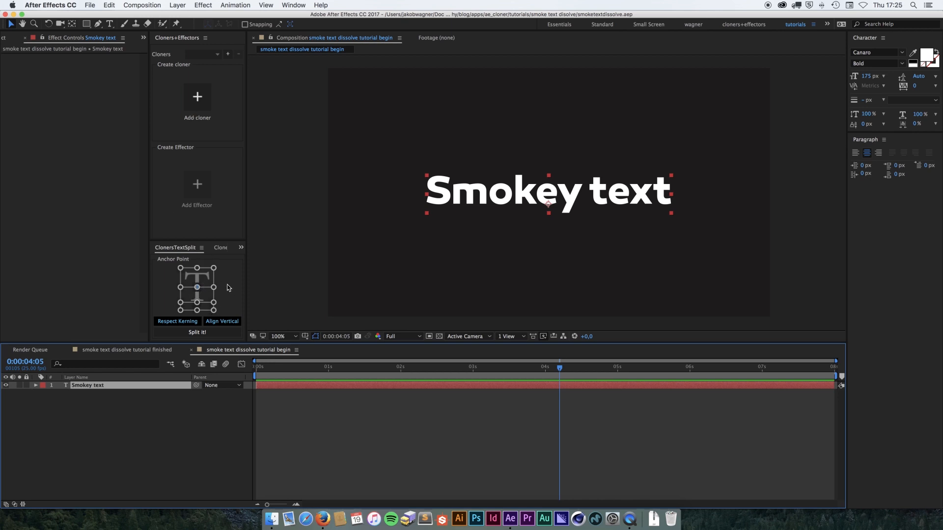
Step: Split the Smokey text layer into individual letter layers with centred anchor points
left_click(197, 289)
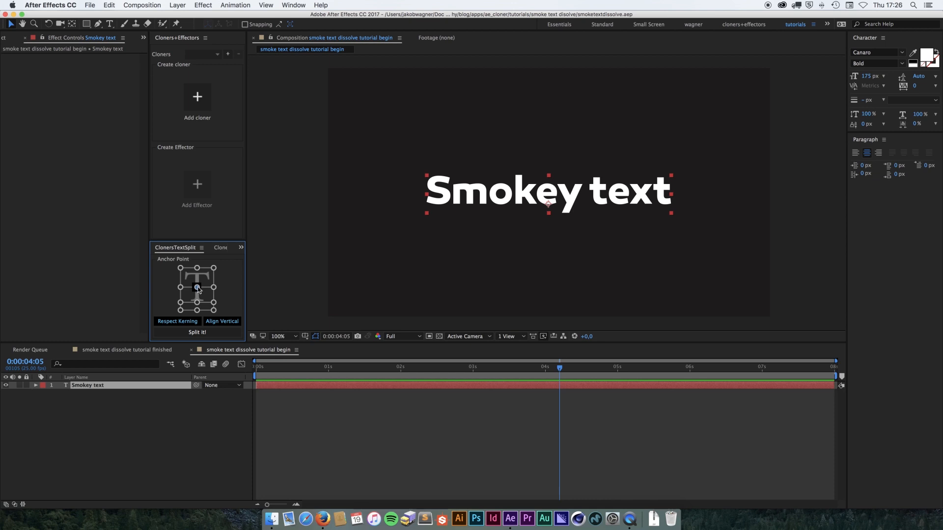
left_click(216, 332)
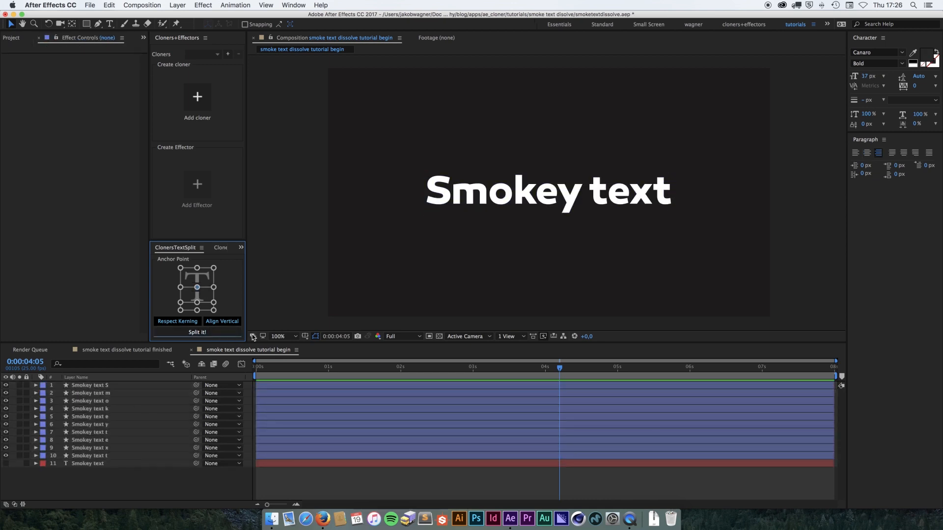
Step: Go through the ten split letter layers one by one to check which letter each contains
left_click(120, 388)
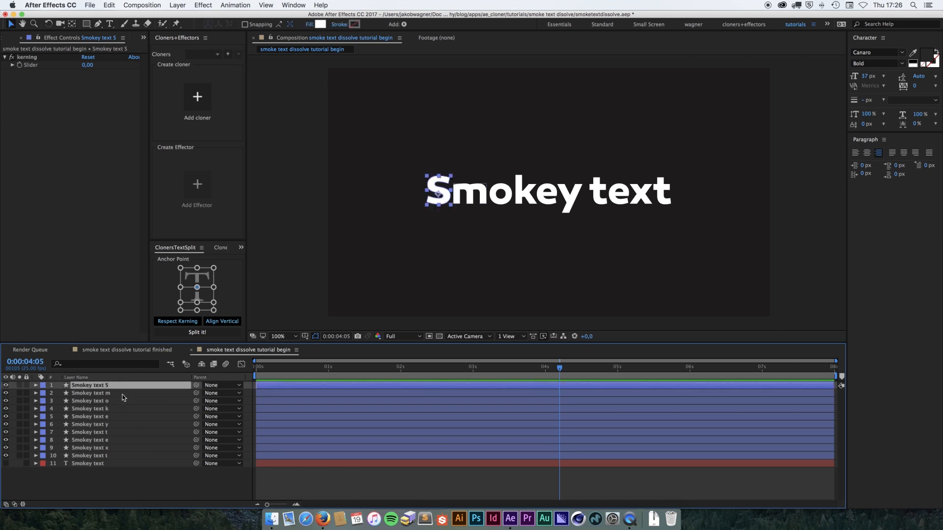
left_click(122, 395)
left_click(124, 402)
left_click(125, 410)
left_click(128, 418)
left_click(127, 425)
left_click(126, 433)
left_click(125, 441)
left_click(124, 448)
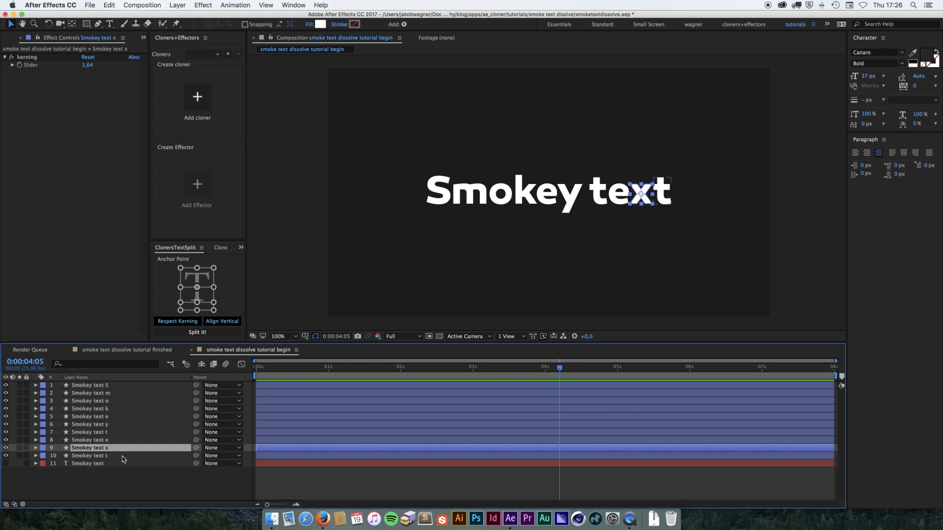
left_click(124, 456)
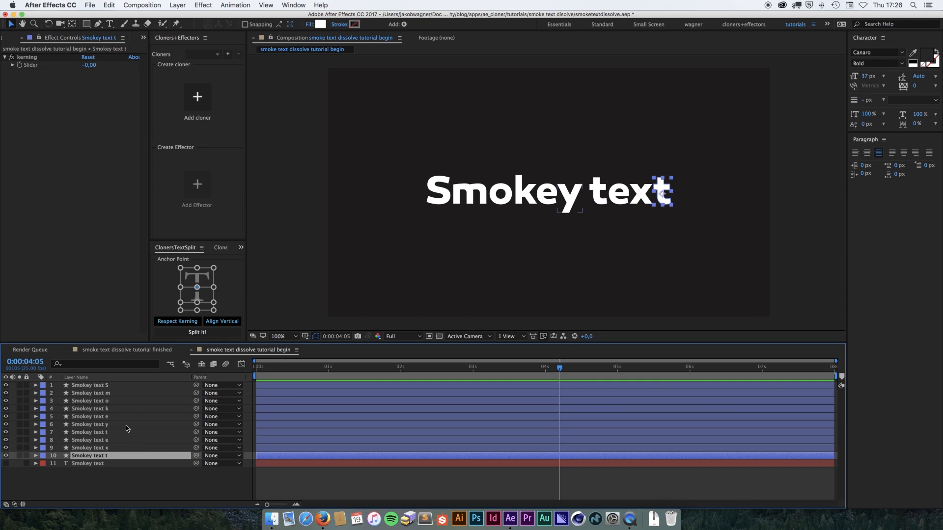
Step: Create a cloner from all ten letter layers and set its type to Cluster
left_click(125, 387)
left_click(118, 457, "shift")
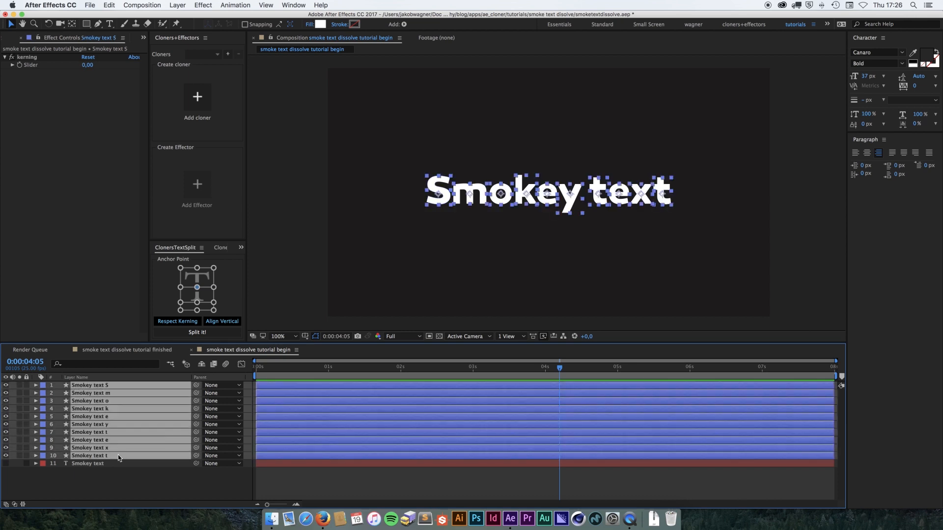
left_click(197, 98)
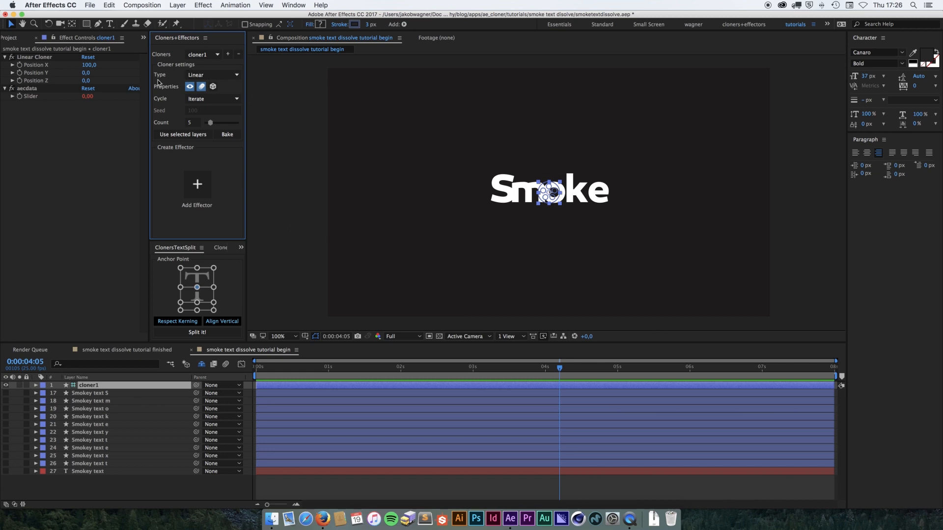
left_click(228, 76)
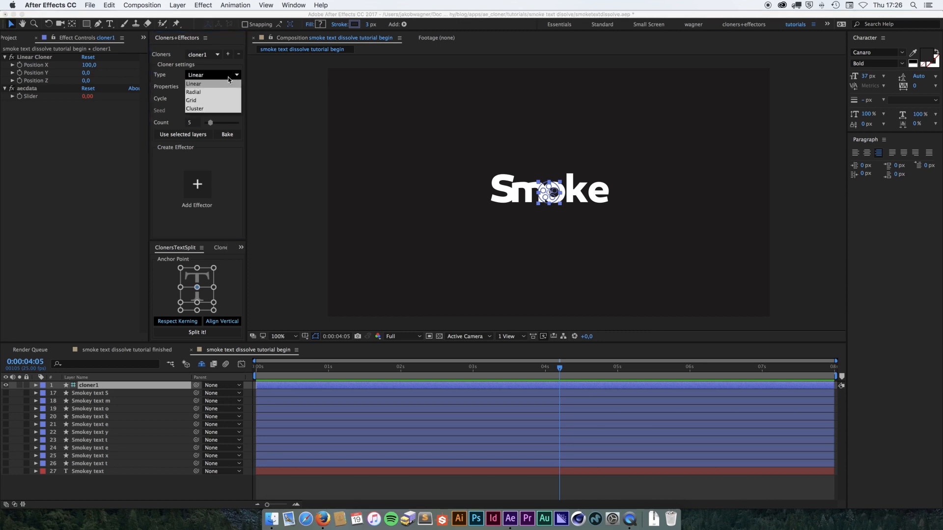
left_click(198, 108)
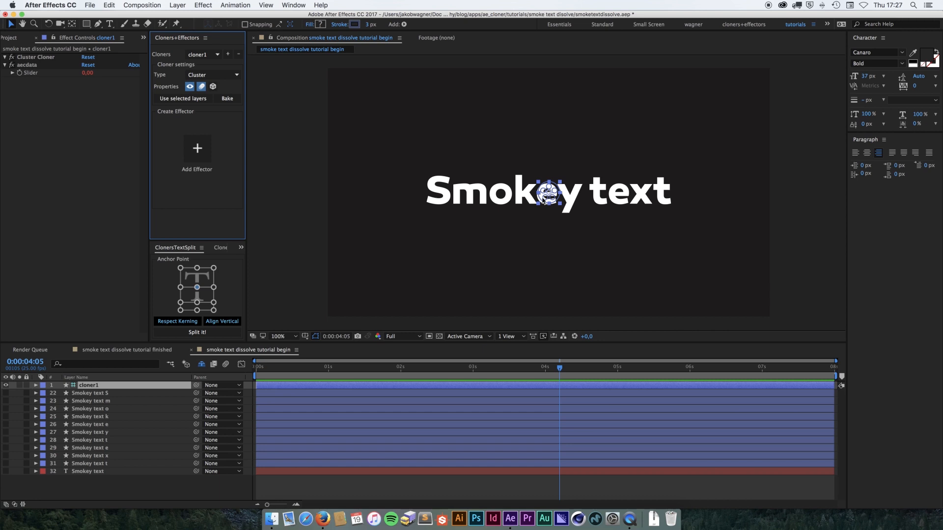
Step: Hide the cloner1 layer so its icon no longer covers the text
left_click(91, 387)
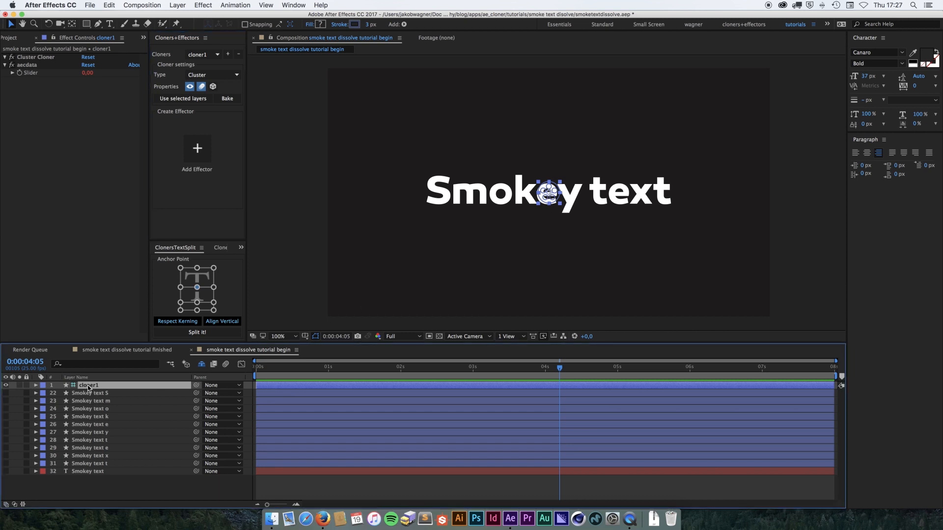
left_click(6, 386)
left_click(6, 386)
left_click(6, 386)
left_click(6, 386)
left_click(6, 387)
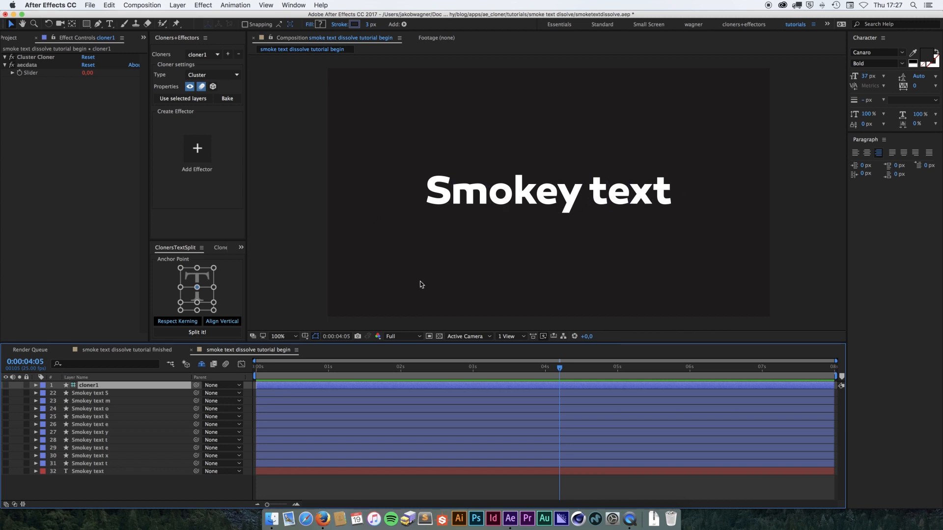
Step: Add an effector to the cloner with Linear falloff and a Sine curve, leaving only Outside enabled
left_click(196, 148)
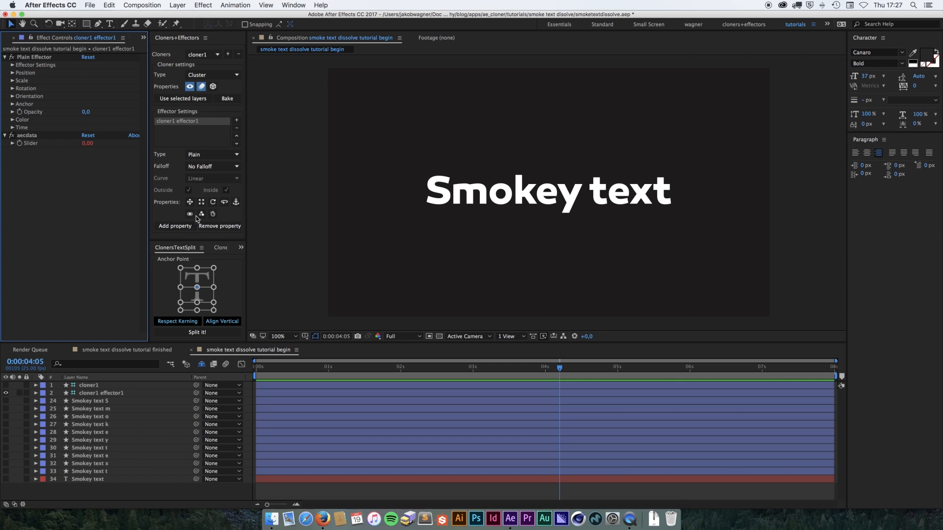
left_click(213, 167)
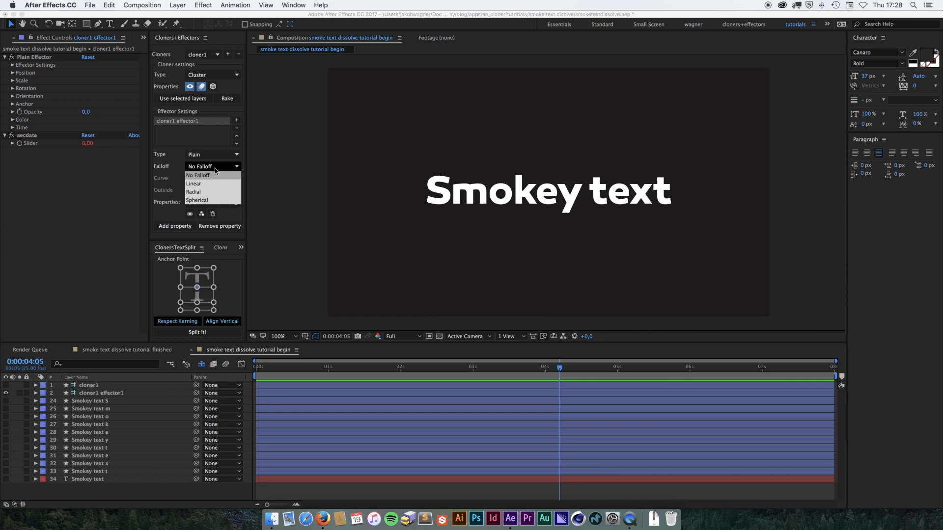
left_click(205, 184)
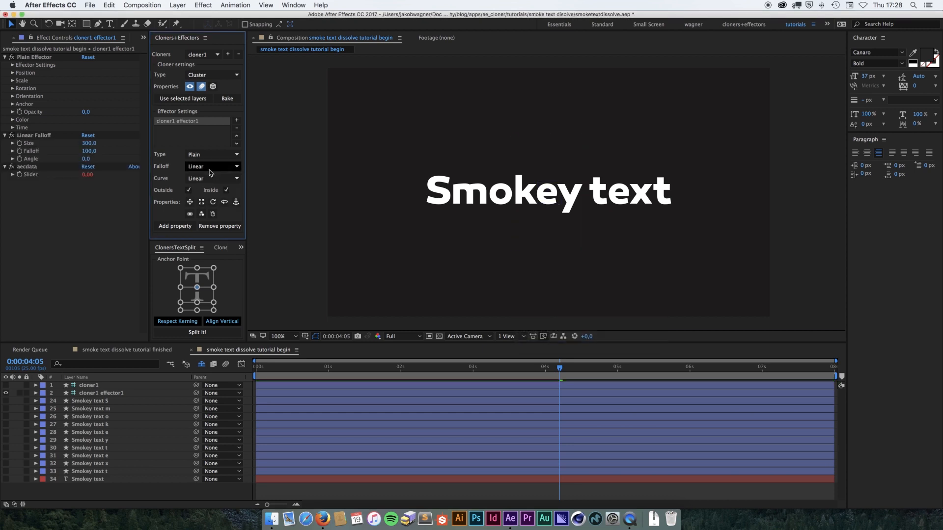
left_click(213, 179)
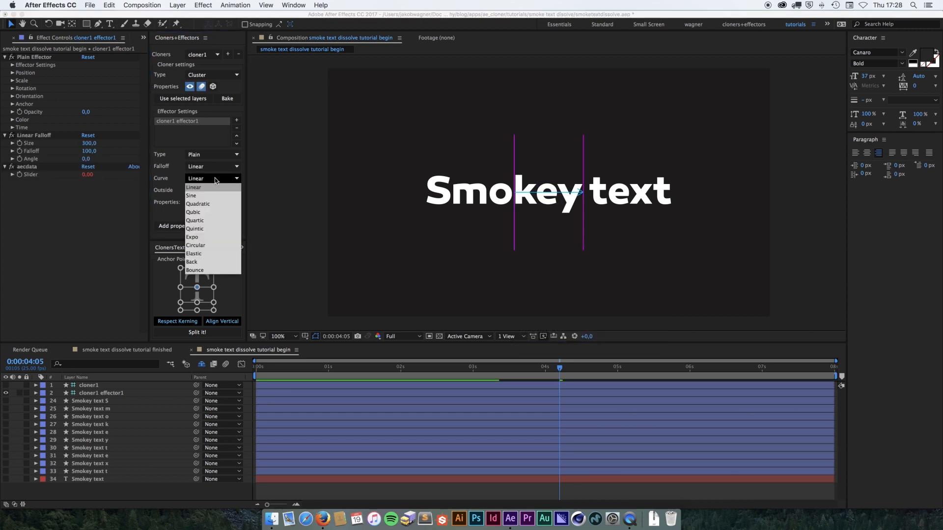
left_click(205, 197)
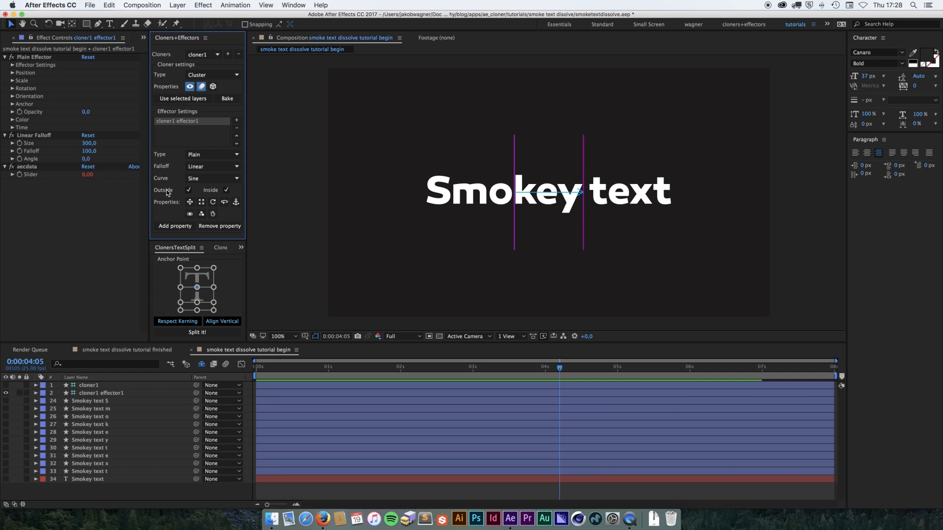
left_click(226, 191)
Step: Enable the effector's position and opacity properties and set its Linear Falloff size to 943
left_click(190, 203)
left_click(189, 215)
left_click(132, 393)
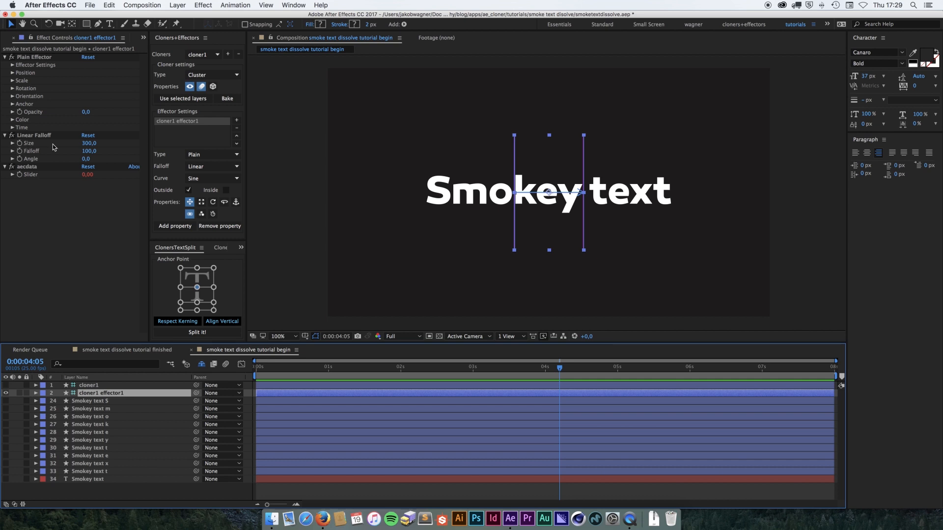
left_click_drag(86, 146, 396, 162)
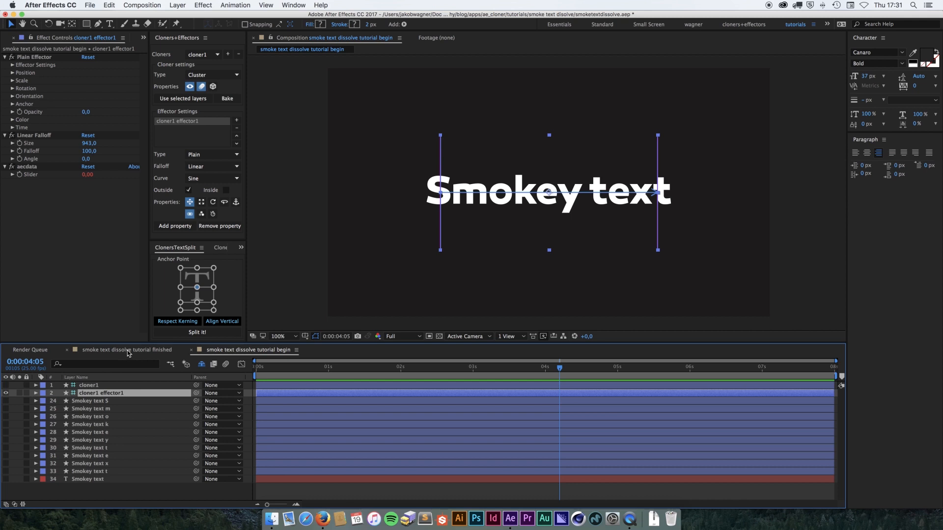
Step: Examine how the letters rise and fade in the smoke text dissolve tutorial finished composition, then return to the begin composition
left_click(129, 350)
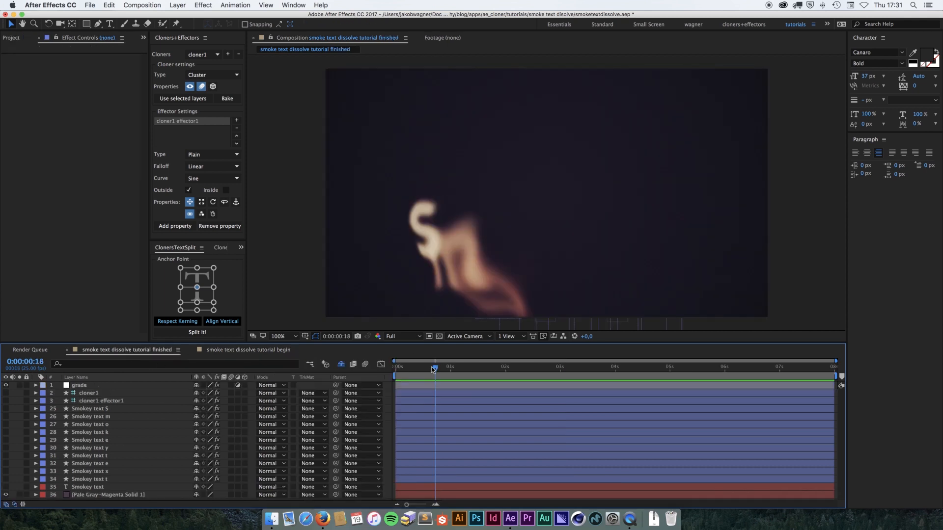
mouse_move(434, 369)
left_mouse_down()
mouse_move(398, 370)
mouse_move(562, 366)
mouse_move(421, 368)
mouse_move(441, 367)
left_mouse_up()
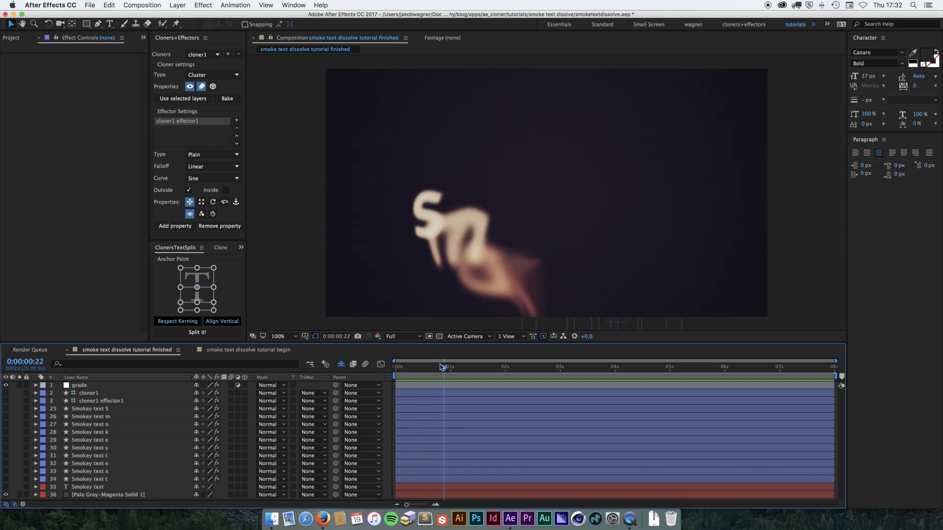
left_click(218, 350)
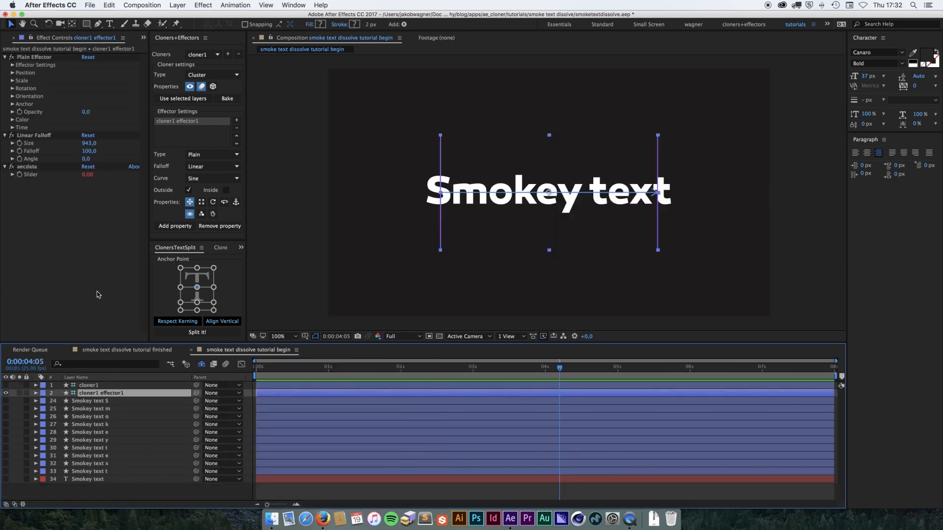
Step: Set the Plain Effector's Position Y to 566 and its opacity to -100
left_click(13, 73)
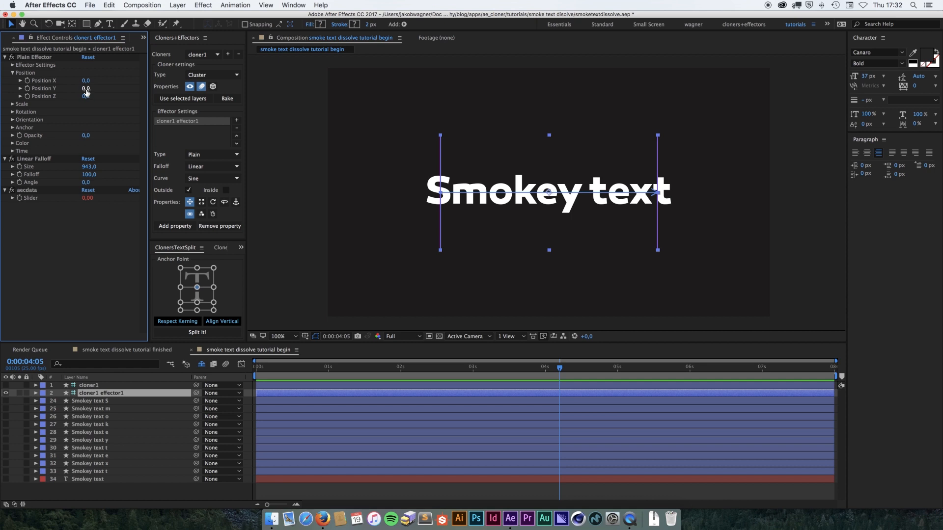
left_click_drag(86, 90, 374, 112)
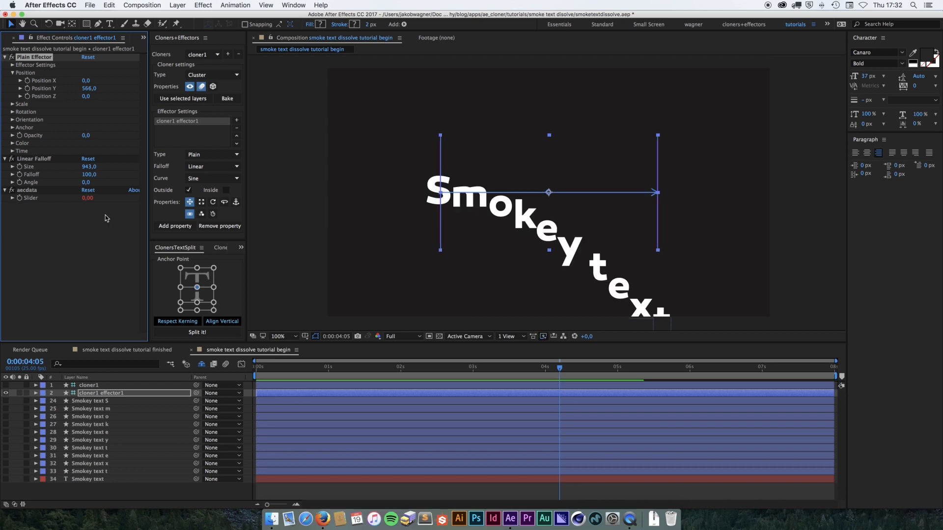
left_click(85, 136)
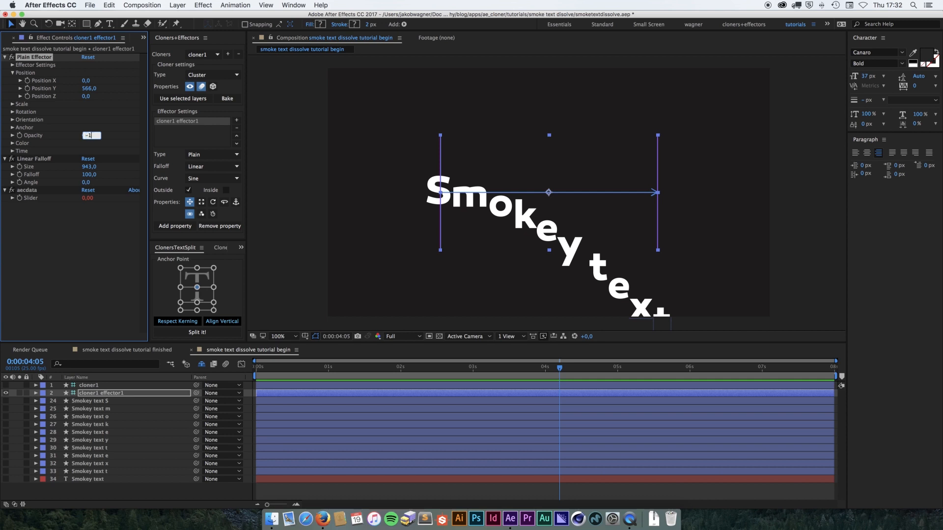
key("Return")
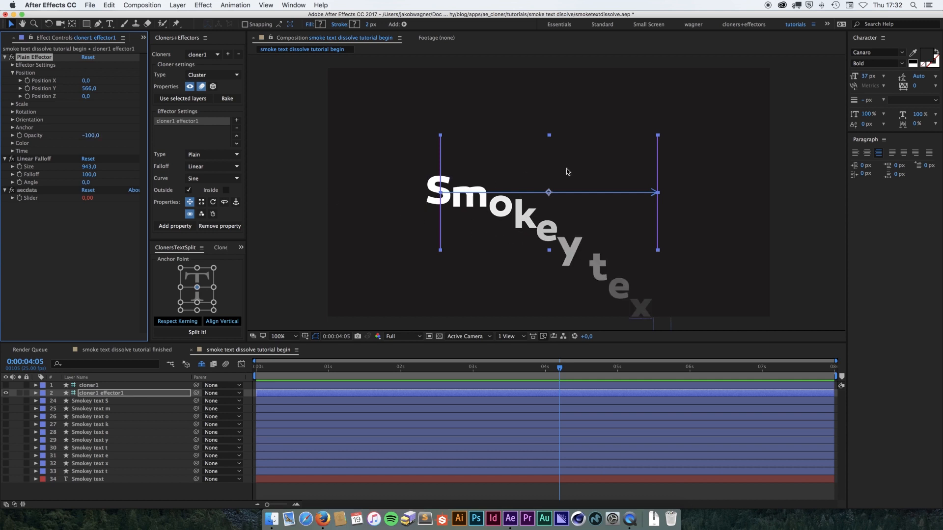
Step: Keyframe the effector's position from before the start of the text at 0:00:00:00 to past its end at 0:00:03:00
mouse_move(584, 174)
left_mouse_down()
mouse_move(330, 170)
mouse_move(731, 179)
mouse_move(320, 184)
mouse_move(655, 178)
mouse_move(584, 171)
left_mouse_up()
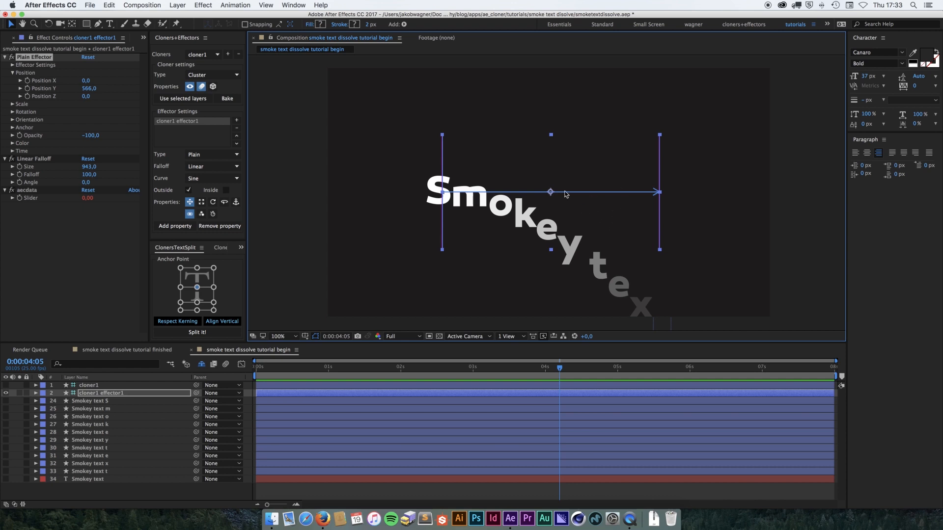
left_click_drag(604, 214, 372, 217)
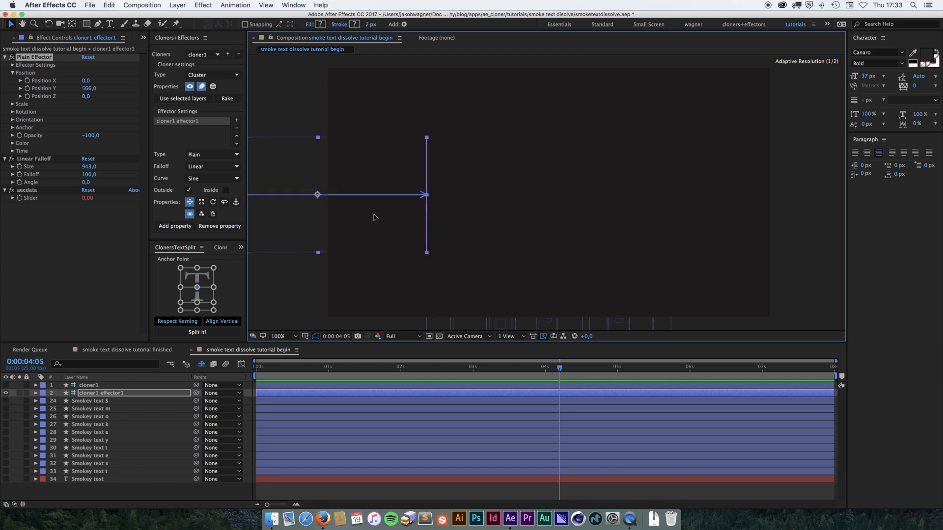
left_click_drag(555, 372, 257, 369)
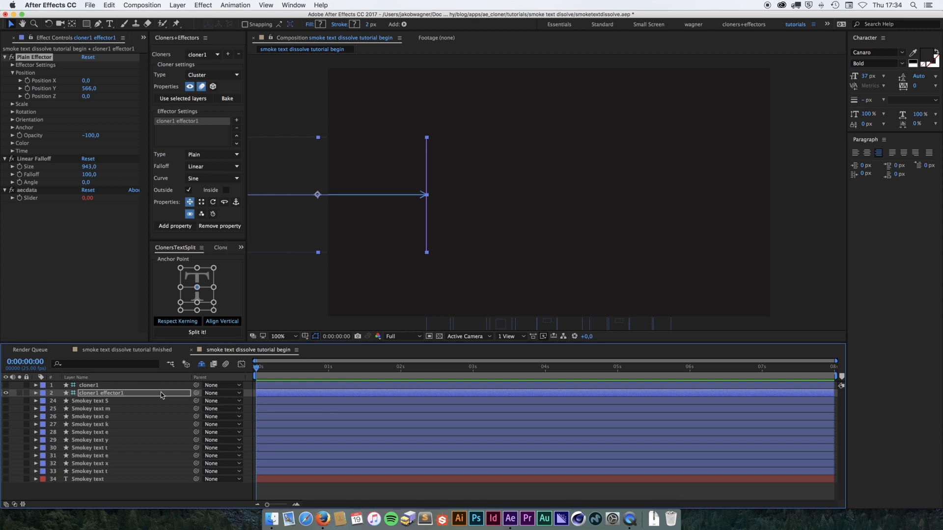
key("p")
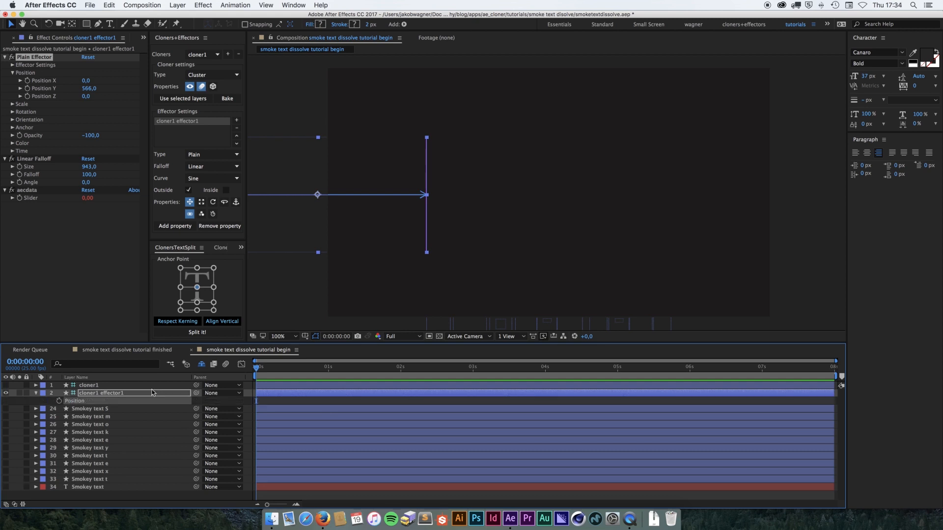
left_click(60, 400)
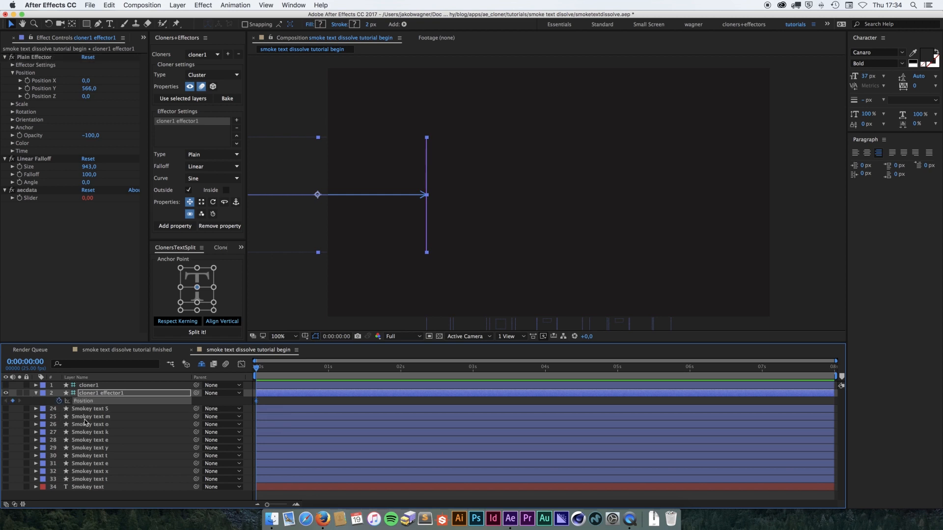
left_click_drag(401, 372, 473, 372)
left_click_drag(316, 219, 769, 224)
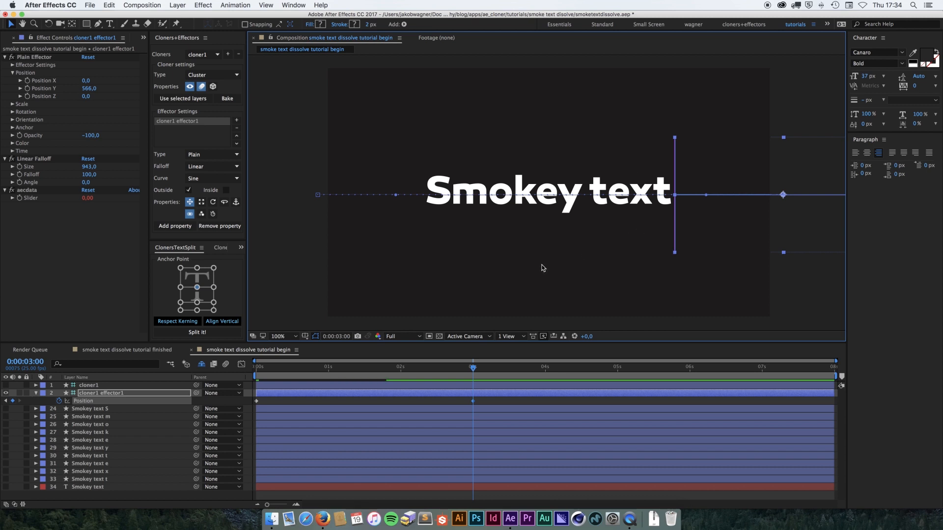
Step: Scrub through the keyframed letter animation and compare it with the smoke text dissolve tutorial finished composition
left_click_drag(472, 372, 403, 395)
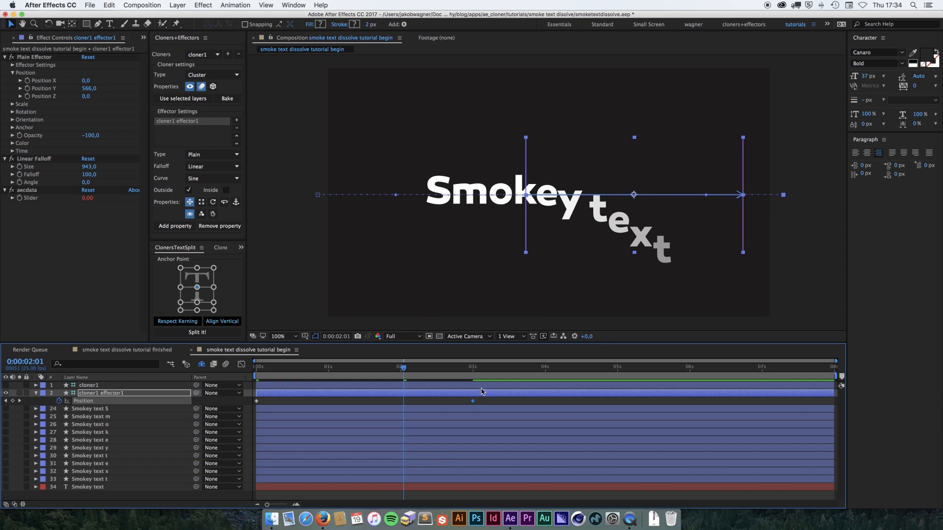
left_click_drag(428, 370, 473, 373)
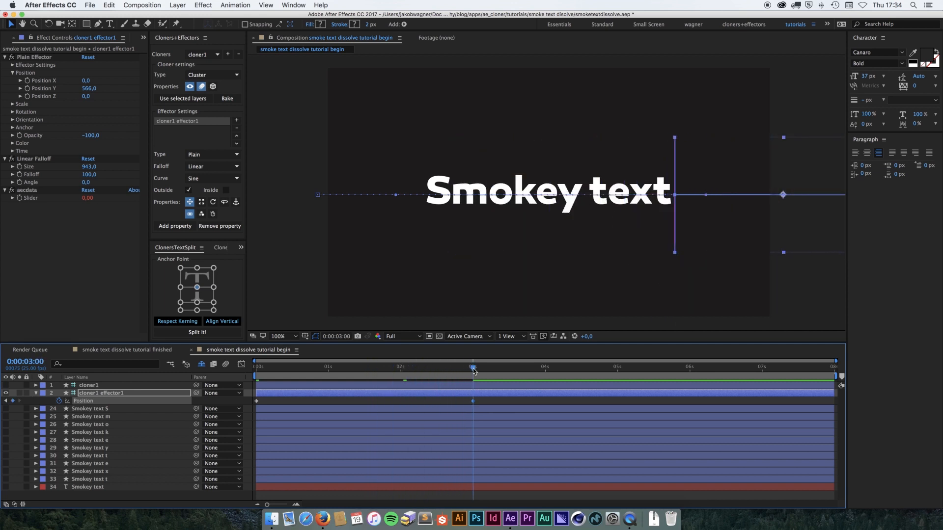
left_click(139, 350)
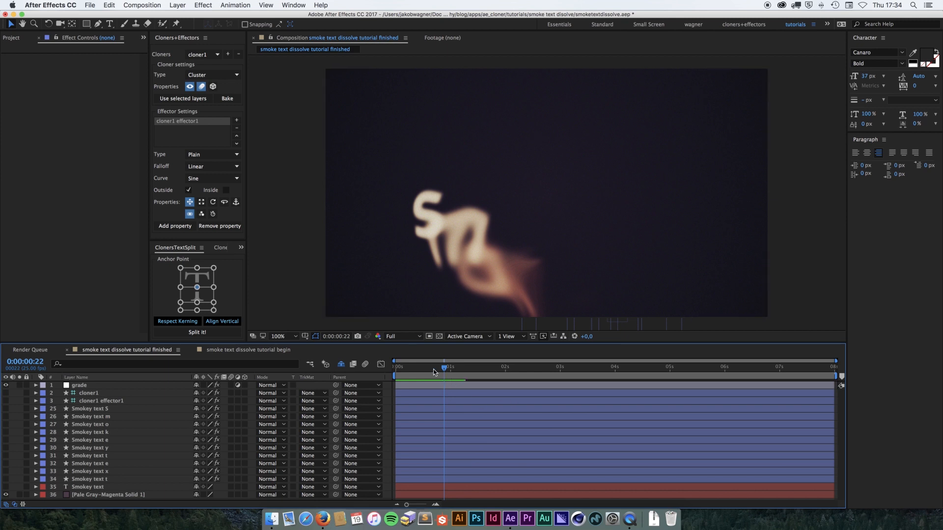
mouse_move(444, 370)
left_mouse_down()
mouse_move(817, 364)
mouse_move(388, 378)
mouse_move(400, 368)
mouse_move(462, 368)
left_mouse_up()
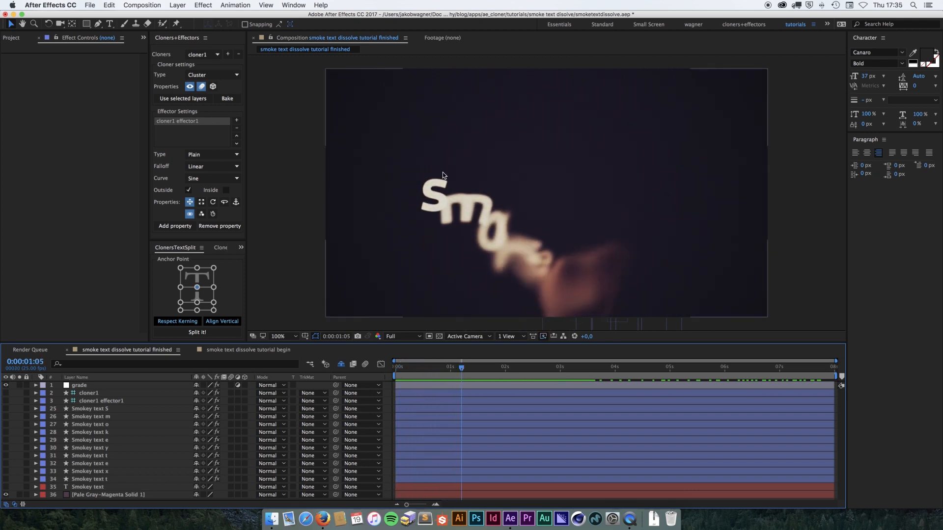
Step: Scrub through the second half of the smoke text dissolve tutorial finished composition and return to the begin composition
left_click_drag(466, 370, 679, 369)
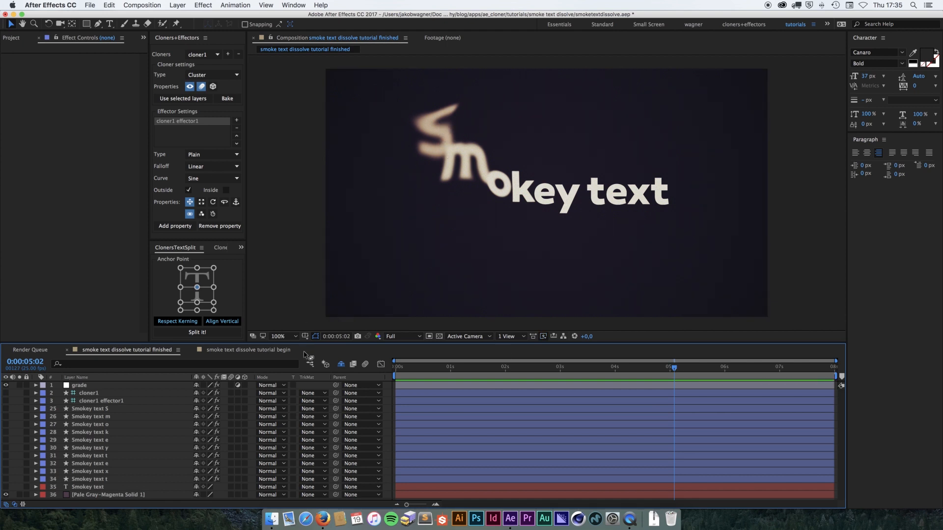
left_click(251, 352)
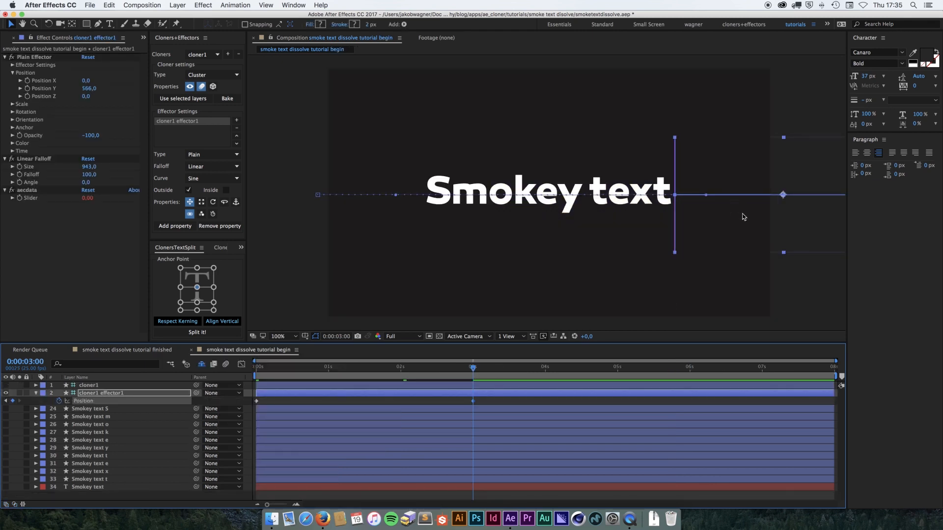
Step: Try moving the effector back across the text at 0:00:03:00 and undo the move
left_click_drag(748, 212, 511, 222)
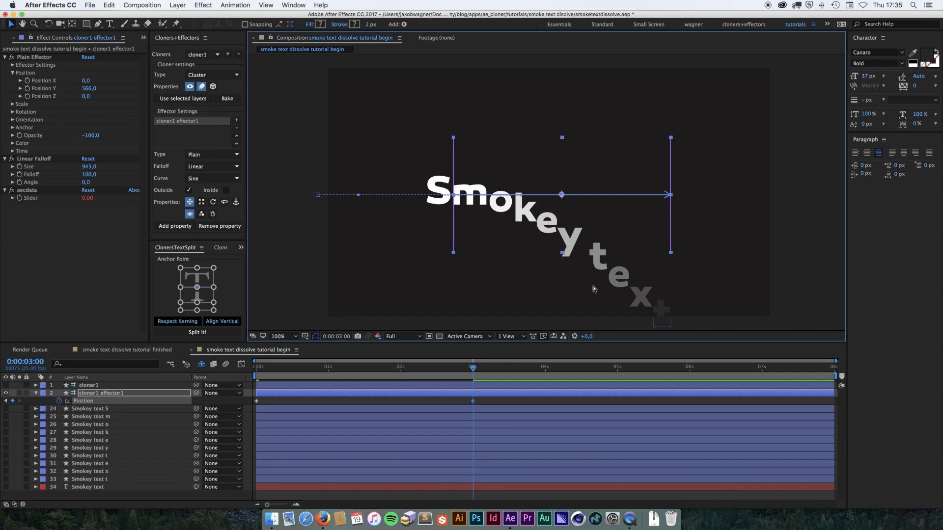
key("super+z")
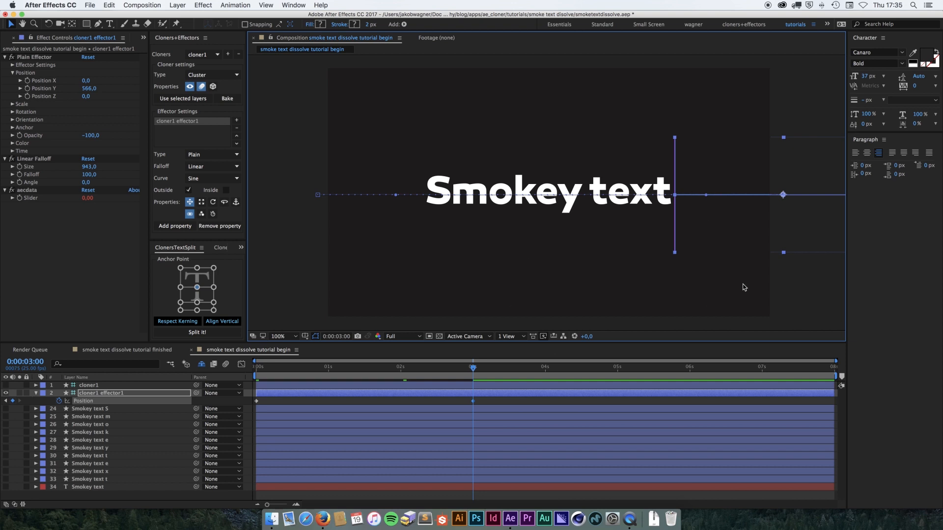
Step: Add a position keyframe to cloner1 effector1 at 0:00:03:24, holding it past the end of the text
key("space")
mouse_move(705, 219)
left_mouse_down()
mouse_move(644, 215)
mouse_move(687, 220)
left_mouse_up()
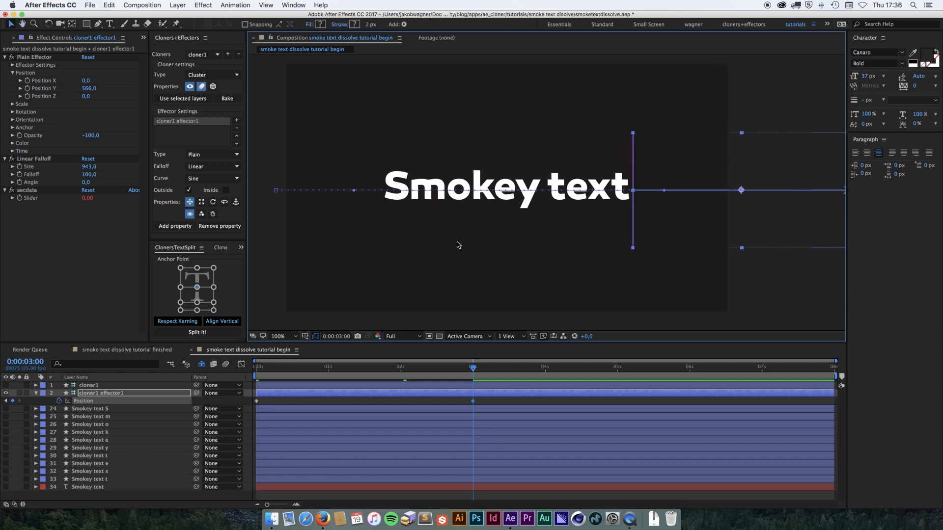
left_click(474, 369)
left_click_drag(474, 369, 546, 369)
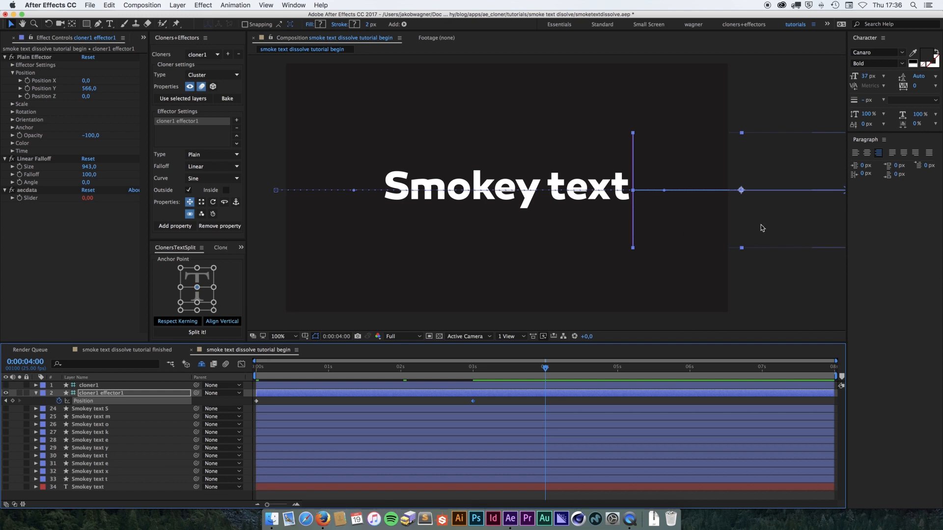
mouse_move(546, 372)
left_mouse_down()
mouse_move(538, 372)
mouse_move(600, 372)
mouse_move(547, 375)
left_mouse_up()
left_click(543, 370)
left_click(13, 402)
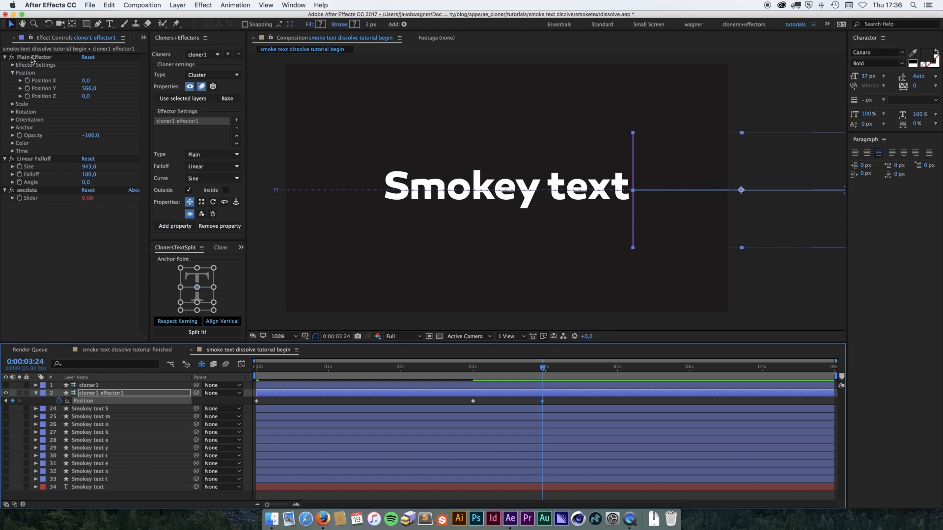
Step: Start keyframing the Plain Effector's Position Y and the Linear Falloff's Angle at 0:00:03:24, and reveal the effector's keyframed properties
left_click(28, 90)
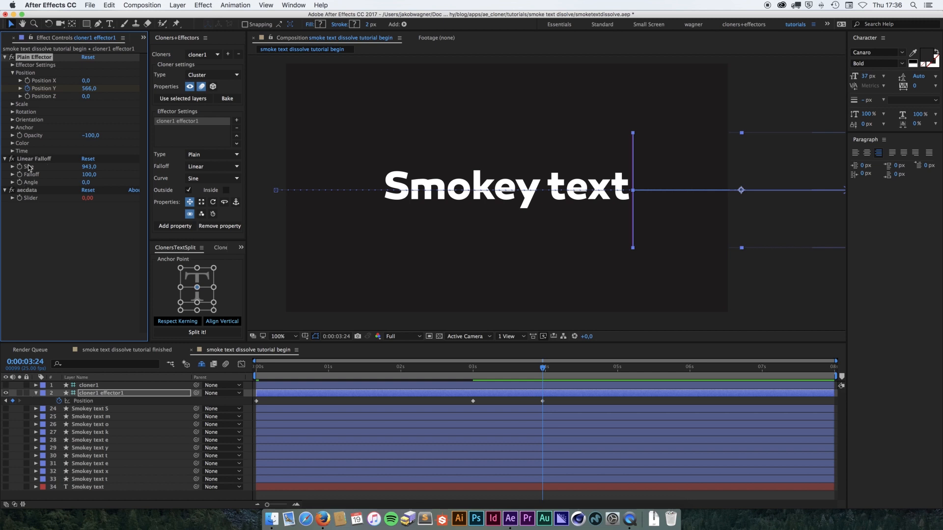
left_click(19, 184)
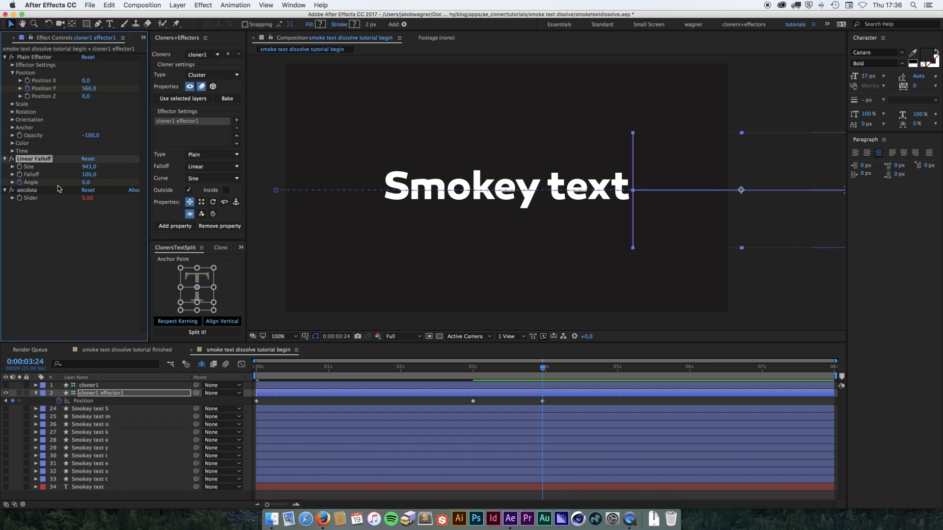
left_click(141, 394)
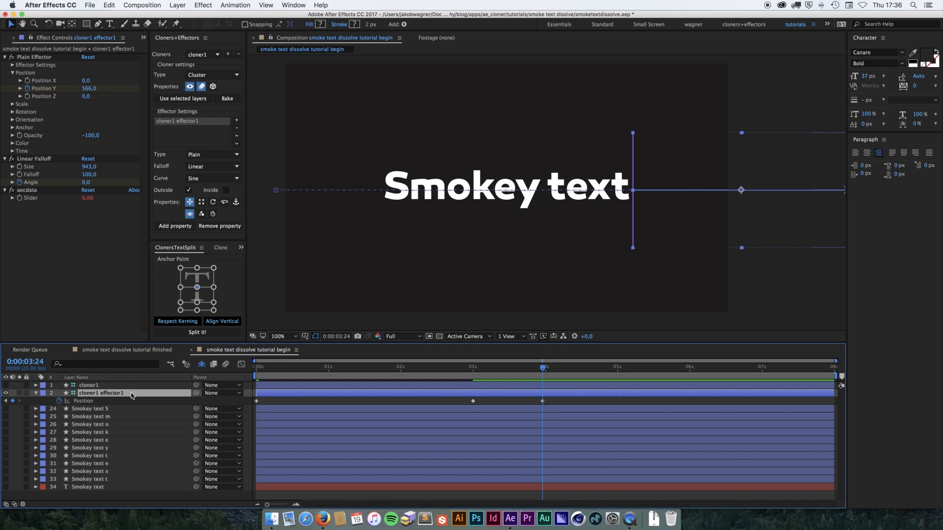
key("u")
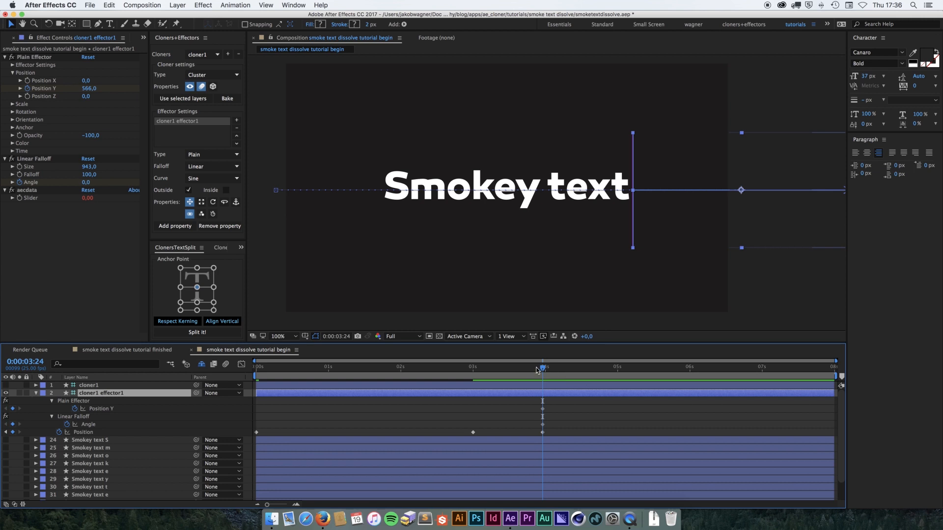
Step: At 0:00:04:00, move the effector to before the start of the text and set the Linear Falloff's Angle to 180
left_click_drag(543, 368, 546, 369)
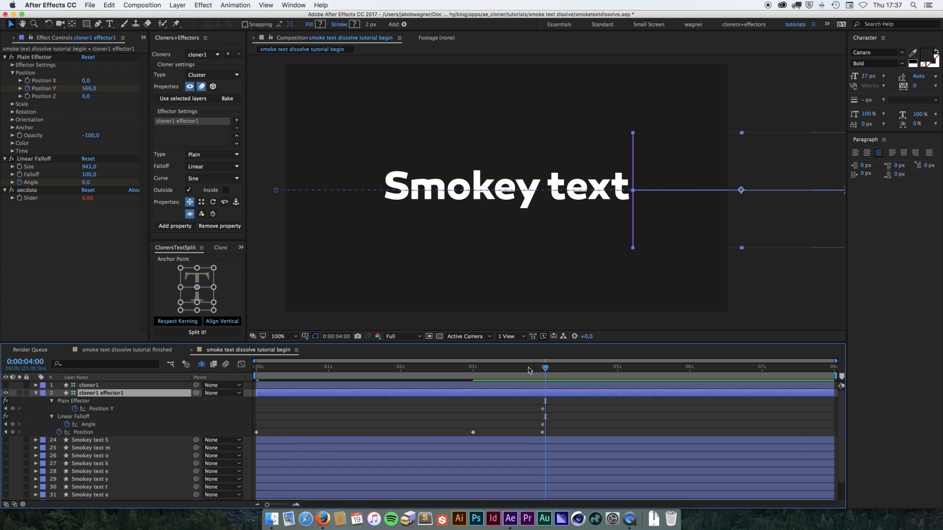
left_click_drag(751, 209, 292, 205)
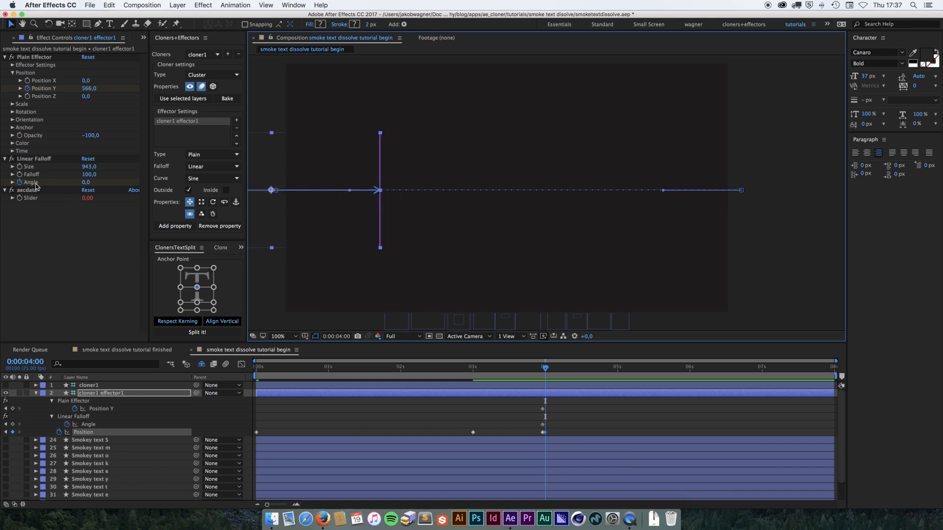
left_click(85, 182)
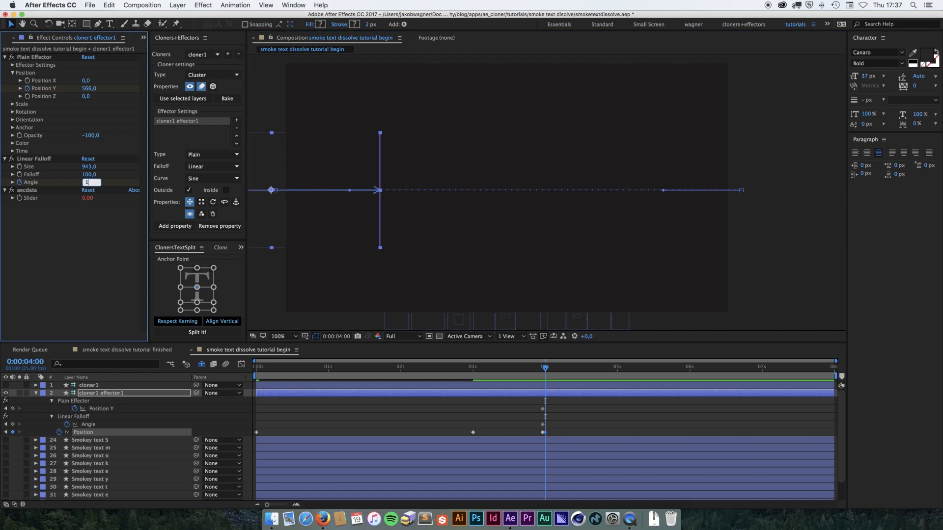
key("Return")
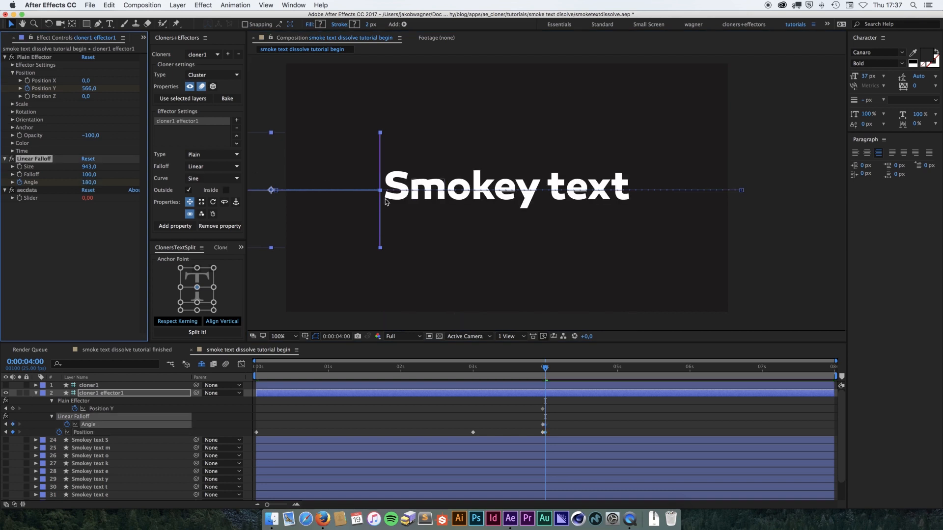
Step: Set the Plain Effector's Position Y to -566 at 0:00:04:00
left_click(546, 369)
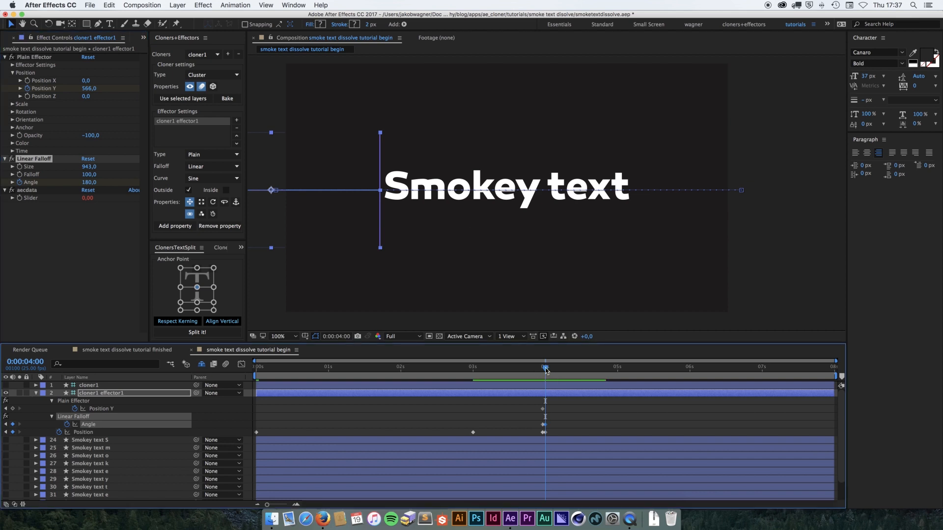
left_click_drag(545, 369, 546, 371)
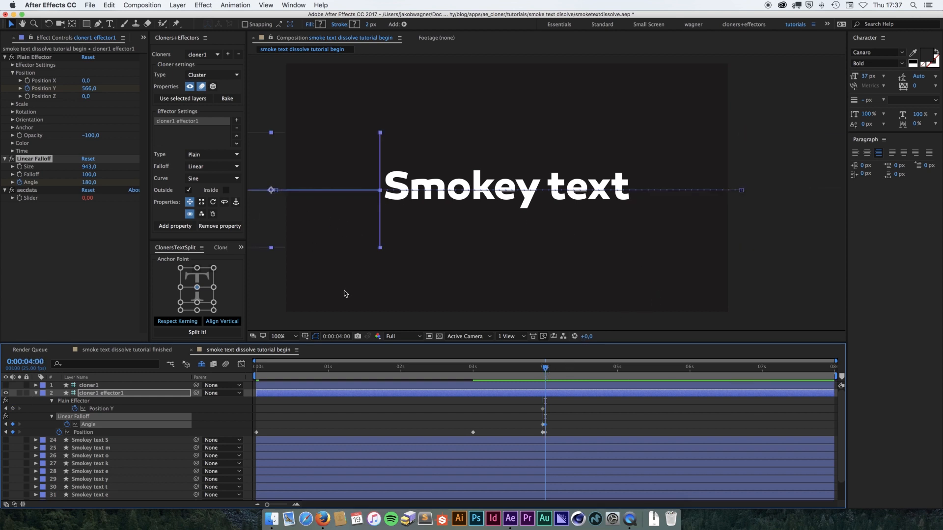
left_click_drag(320, 227, 477, 240)
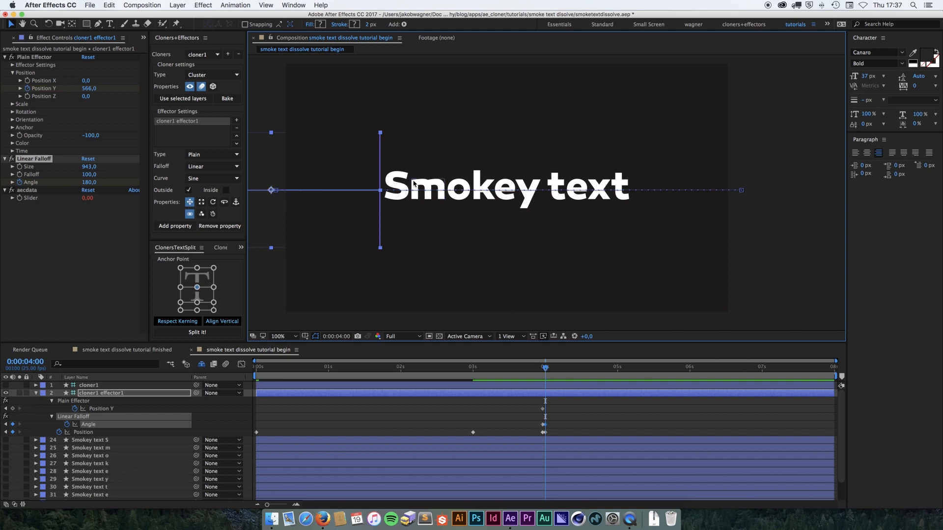
left_click(89, 89)
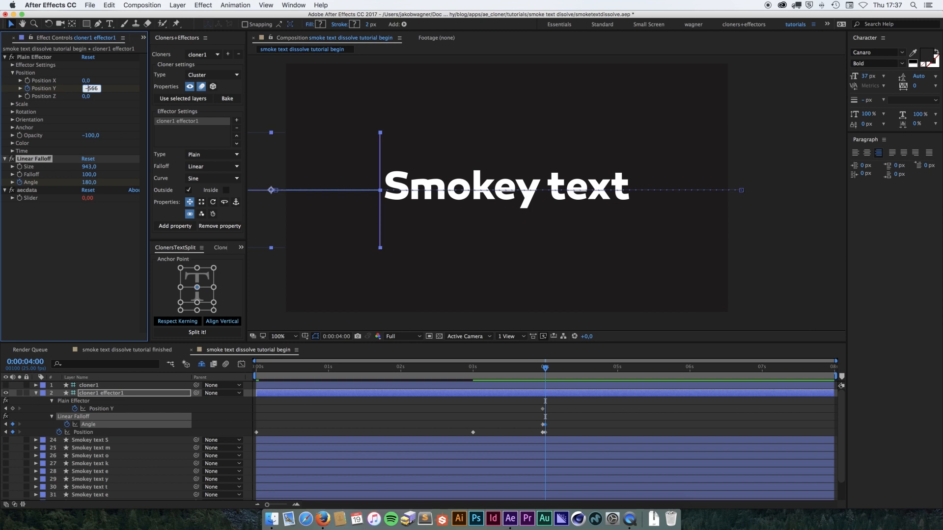
key("Return")
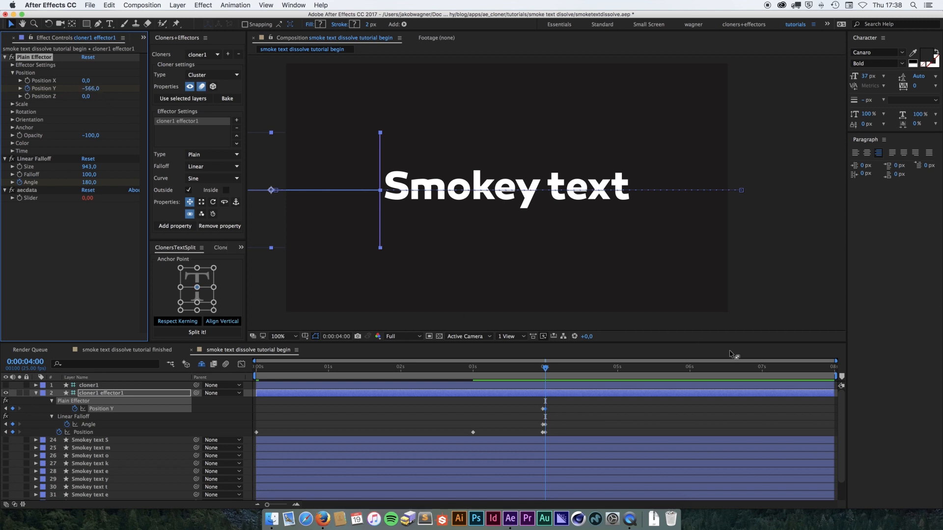
Step: Keyframe the effector's position past the end of the text at 0:00:07:24
left_click_drag(774, 370, 837, 371)
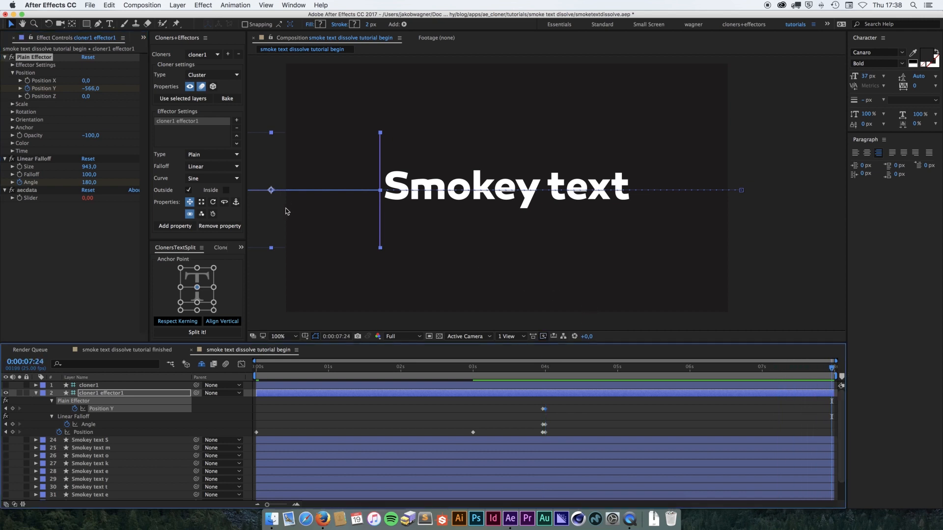
left_click_drag(276, 207, 757, 234)
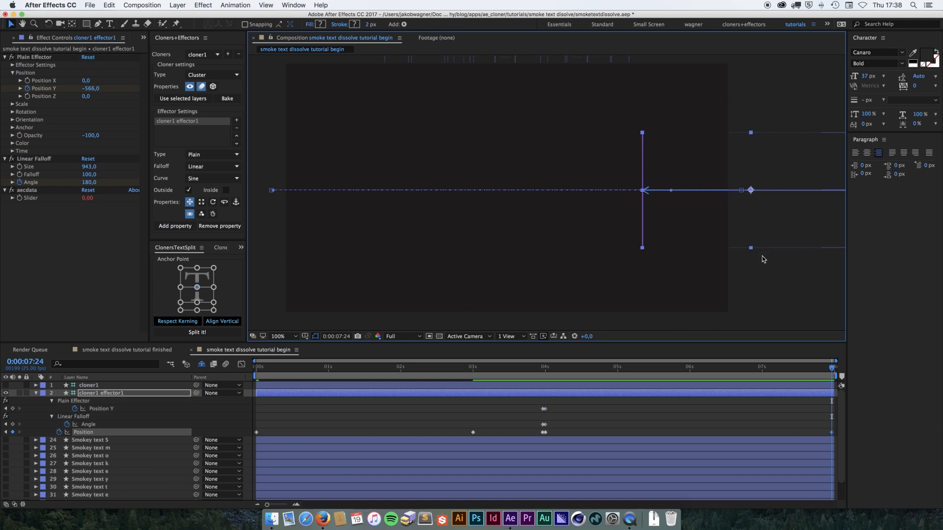
left_click(672, 407)
Step: Play the animation from the start and scrub through the letters' entrance and upward dissolve
left_click(261, 369)
key("space")
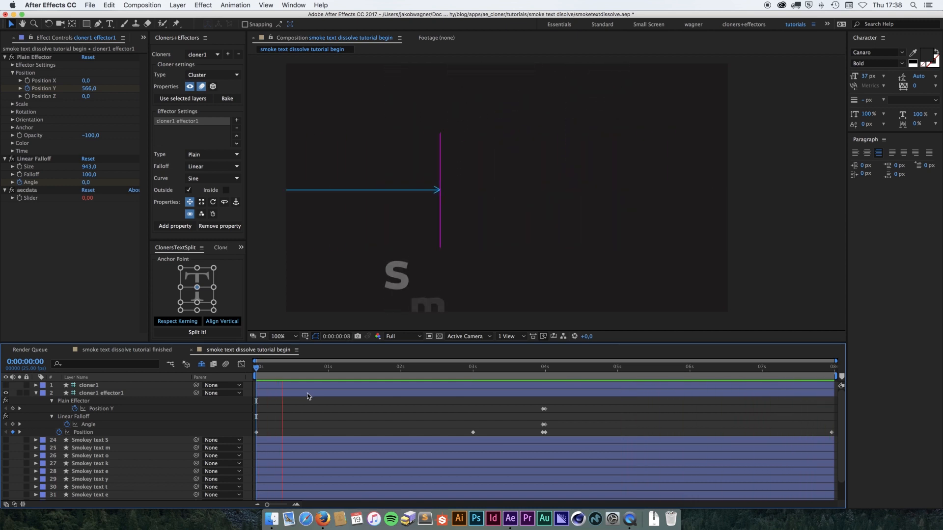
key("space")
left_click_drag(367, 370, 676, 369)
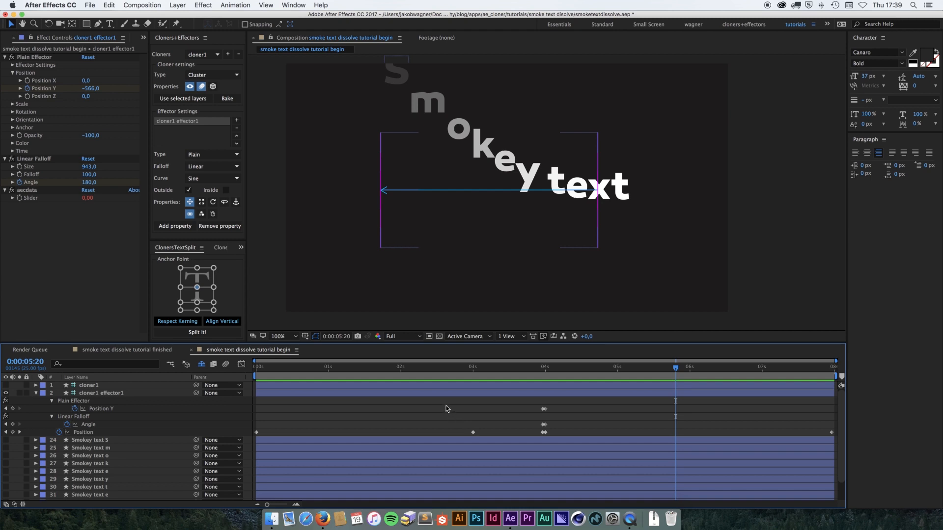
left_click_drag(547, 367, 652, 369)
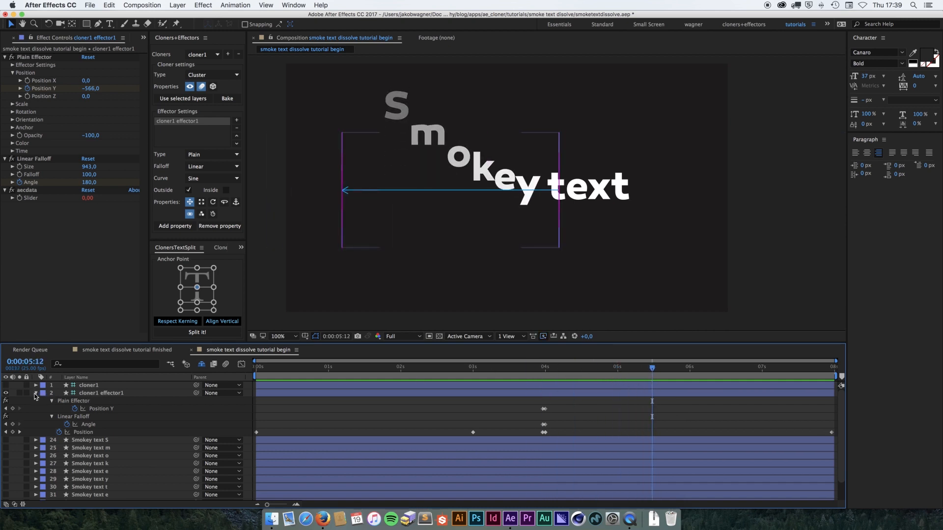
Step: Hide cloner1's clones and the effector layer, leaving only the Smokey text S layer visible
left_click(36, 394)
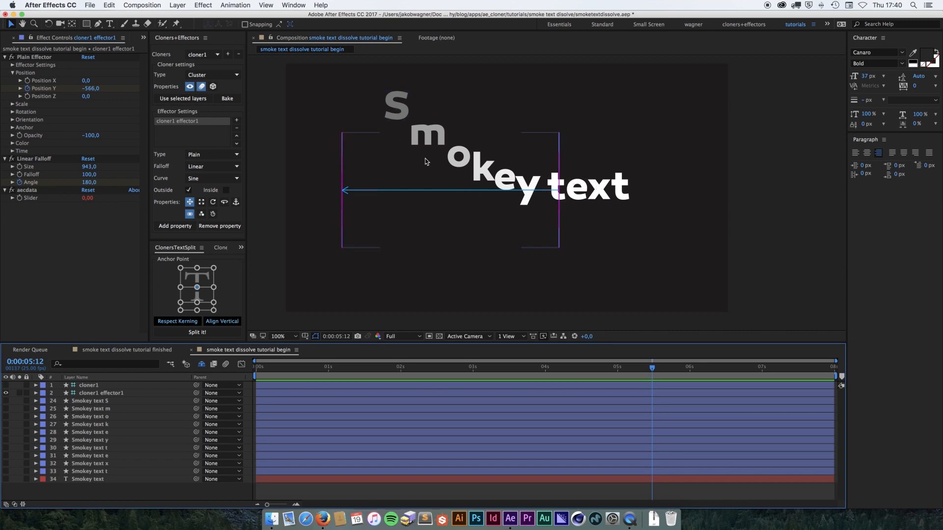
left_click(190, 87)
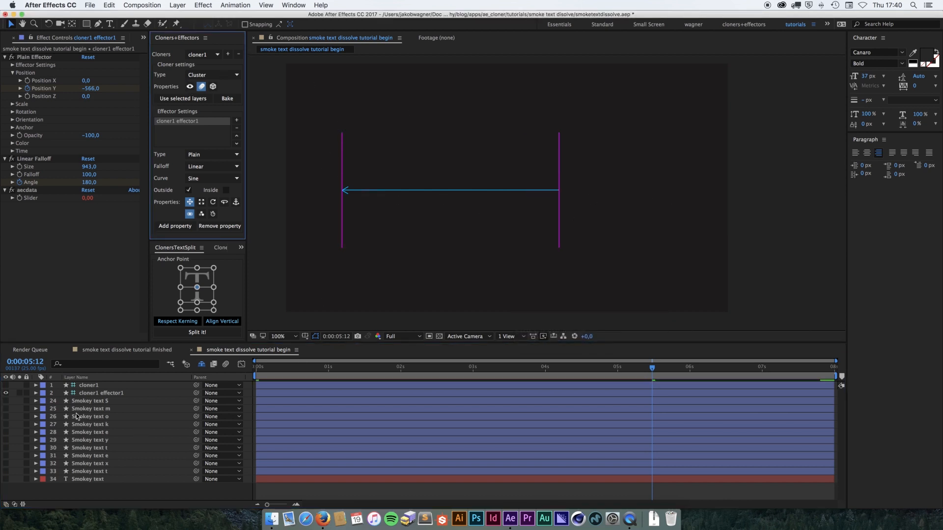
left_click(7, 393)
left_click(6, 394)
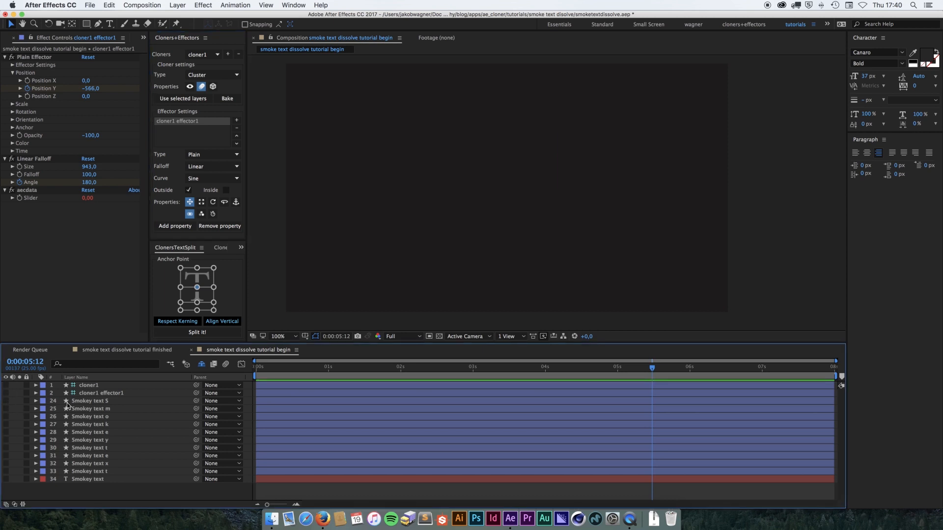
left_click(84, 401)
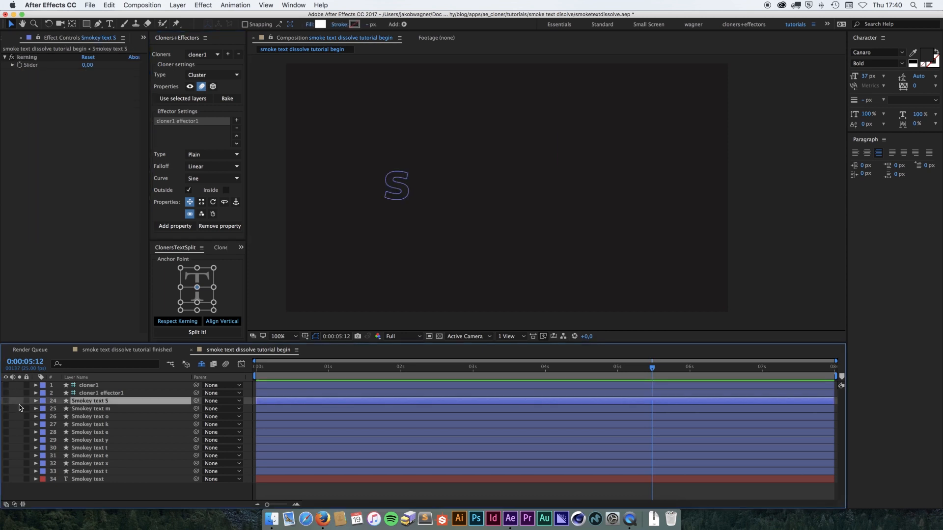
left_click(6, 401)
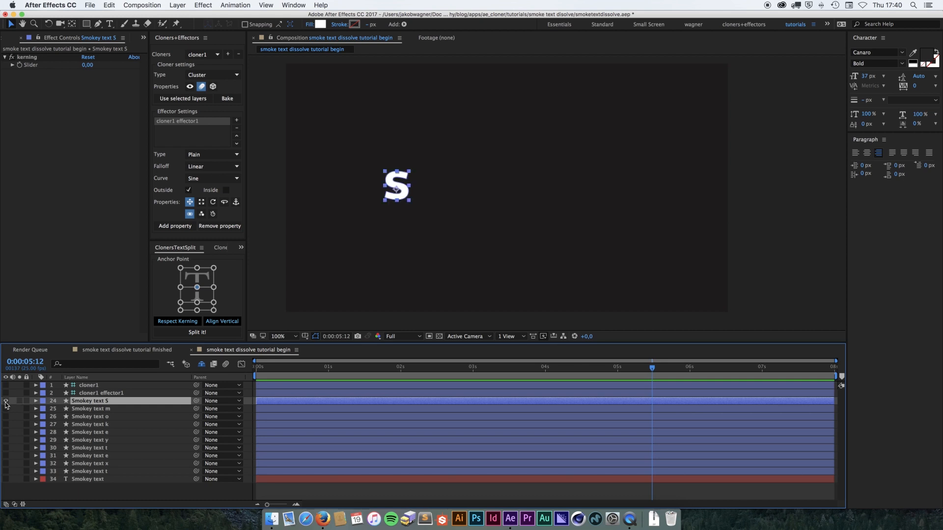
Step: Apply a Gaussian Blur to the Smokey text S layer with Blurriness at about 25.8
right_click(100, 404)
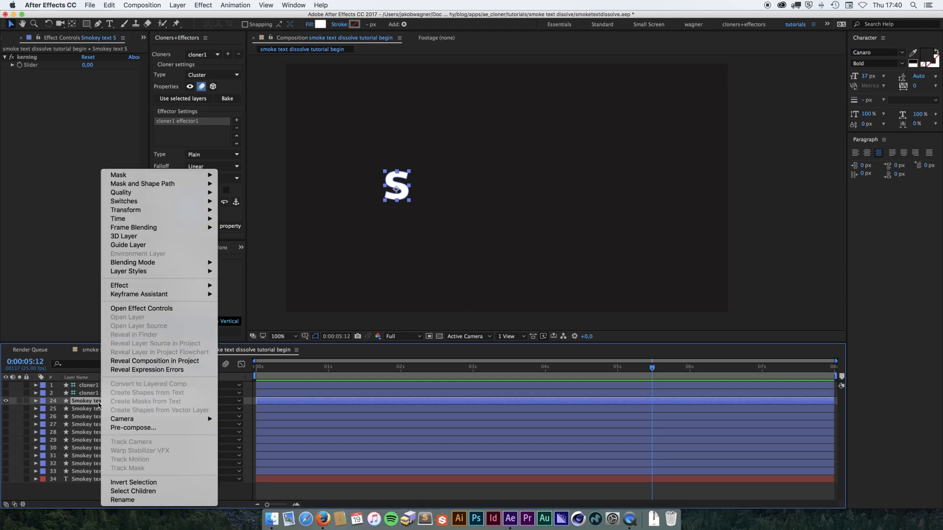
mouse_move(197, 286)
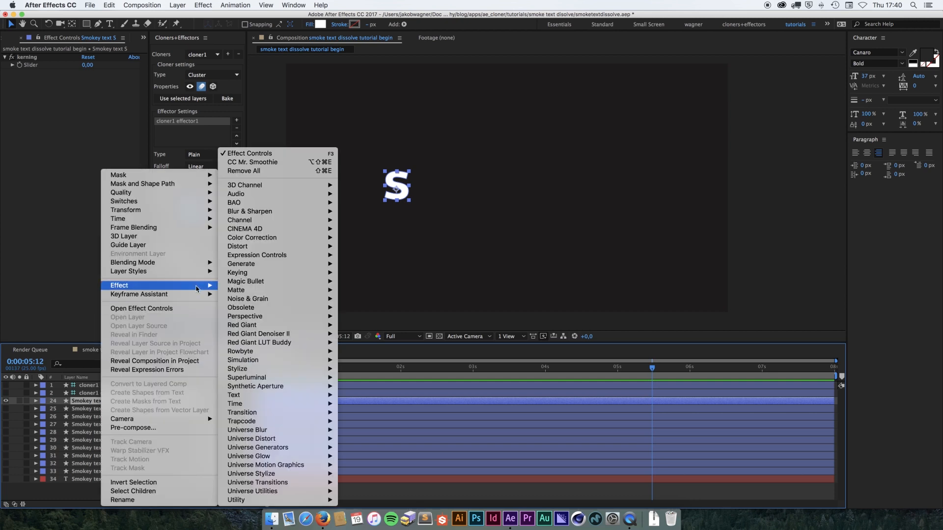
mouse_move(288, 213)
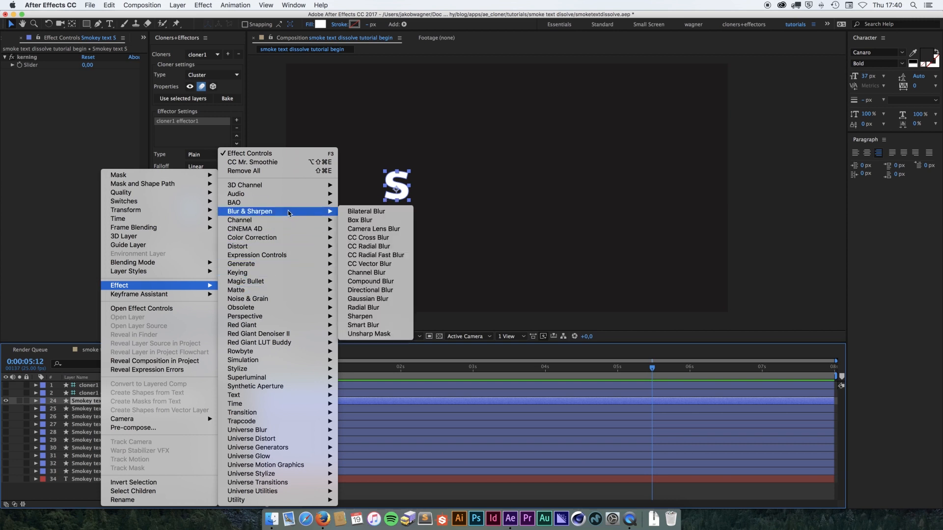
left_click(380, 300)
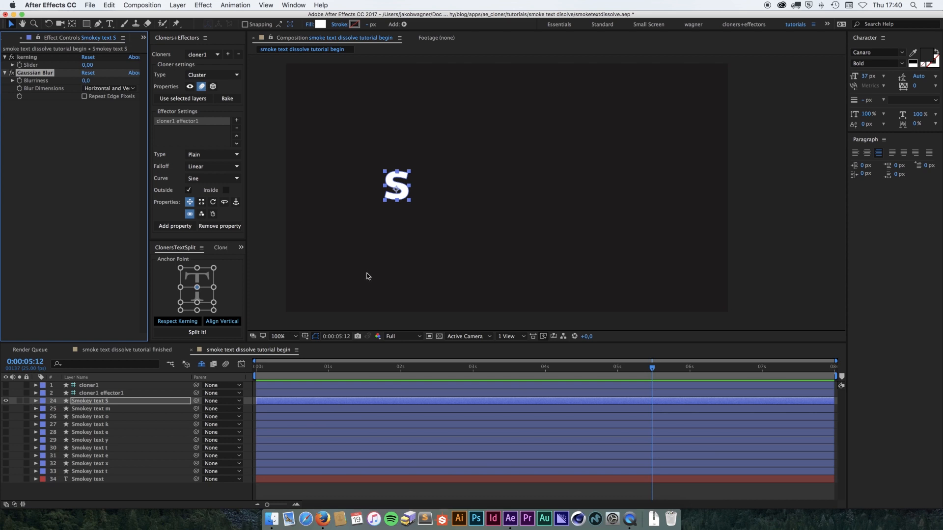
left_click_drag(84, 83, 526, 107)
left_click_drag(346, 106, 221, 100)
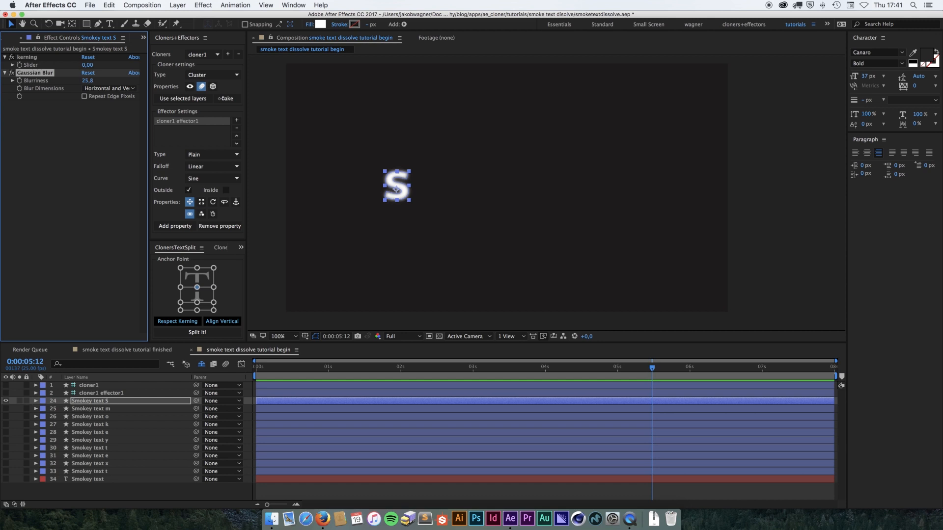
Step: Apply the Turbulent Displace distortion effect to the Smokey text S layer
left_click(112, 401)
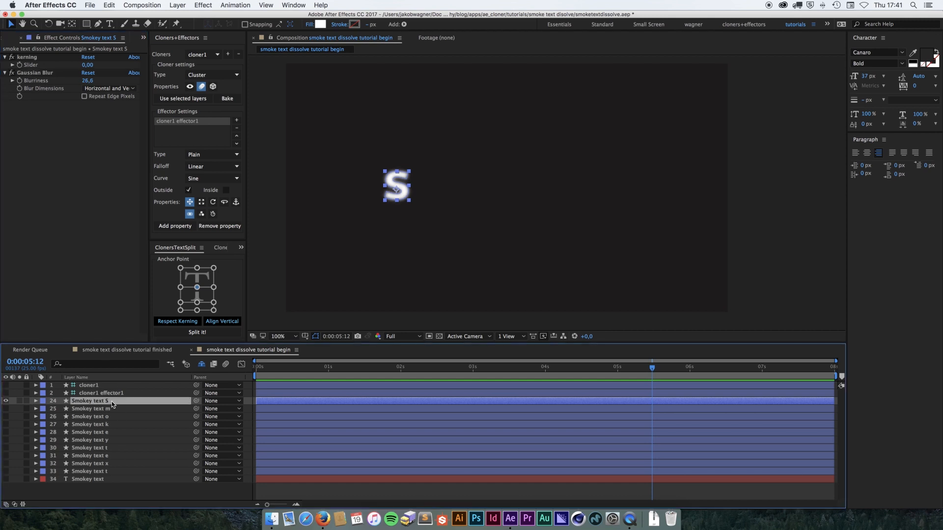
right_click(111, 401)
mouse_move(213, 288)
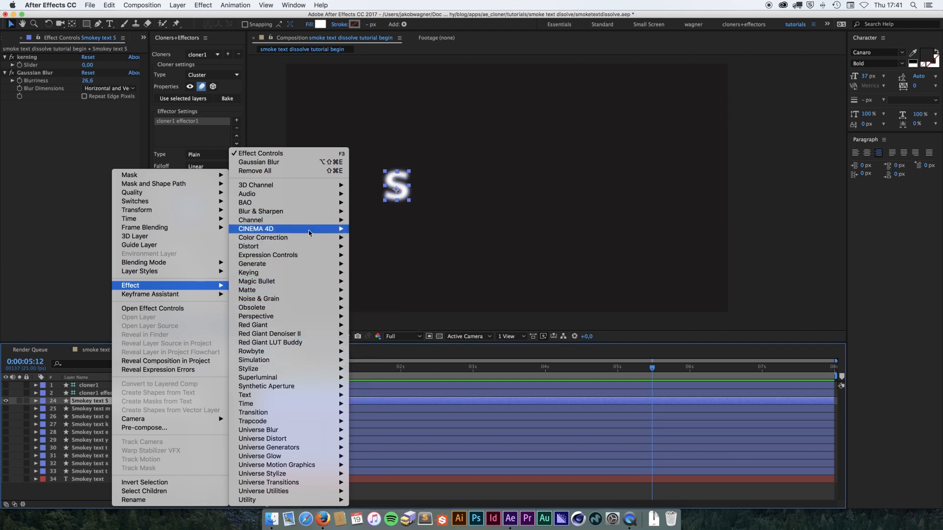
mouse_move(305, 283)
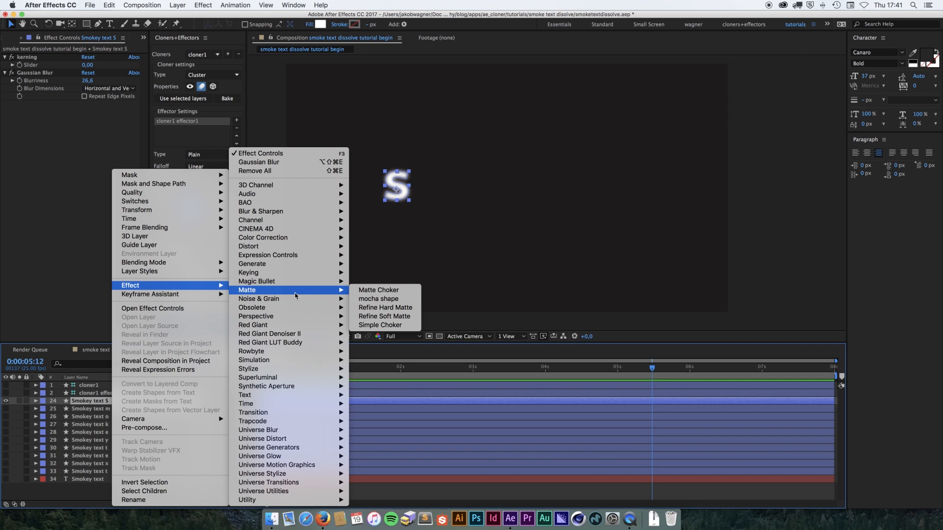
mouse_move(309, 247)
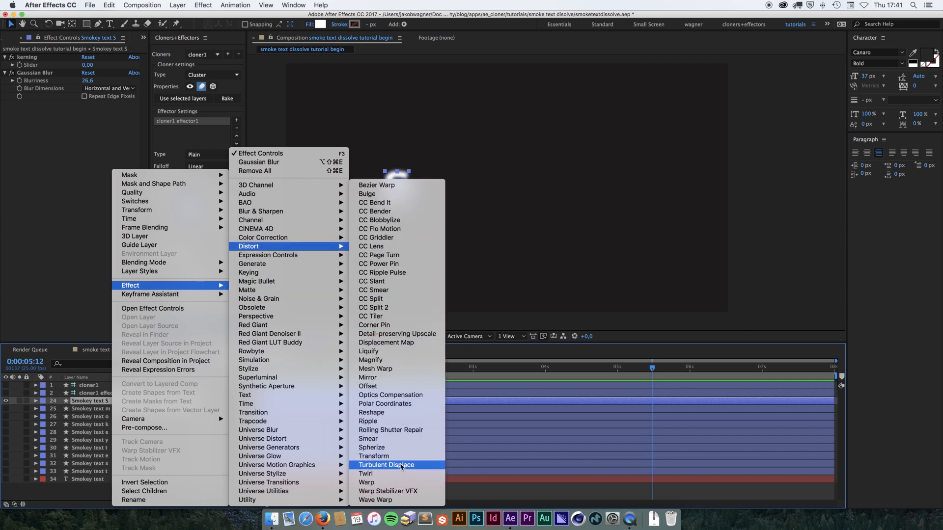
left_click(386, 465)
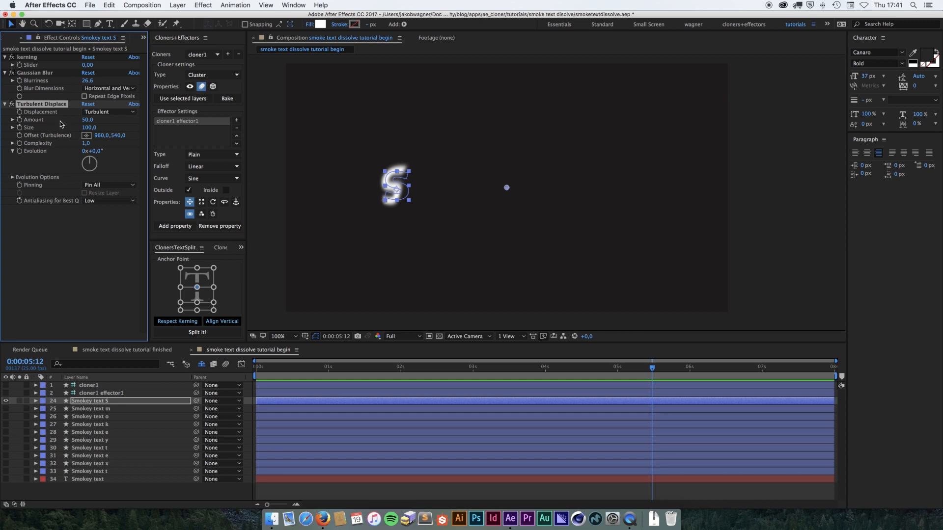
Step: Set the Turbulent Displace Size to 120 and Complexity to 2 on the Smokey text S layer
left_click(87, 127)
type("120")
key("Return")
left_click(83, 143)
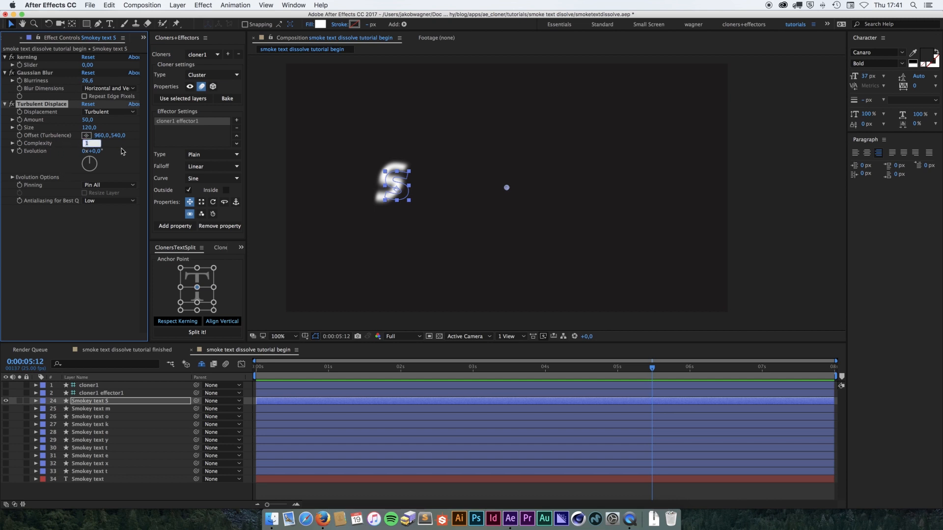
key("Return")
Step: Try a Turbulent Displace Amount of about 111 together with a Gaussian Blur Blurriness of about 23.5 on the S
mouse_move(86, 121)
left_mouse_down()
mouse_move(136, 122)
mouse_move(104, 121)
mouse_move(120, 122)
left_mouse_up()
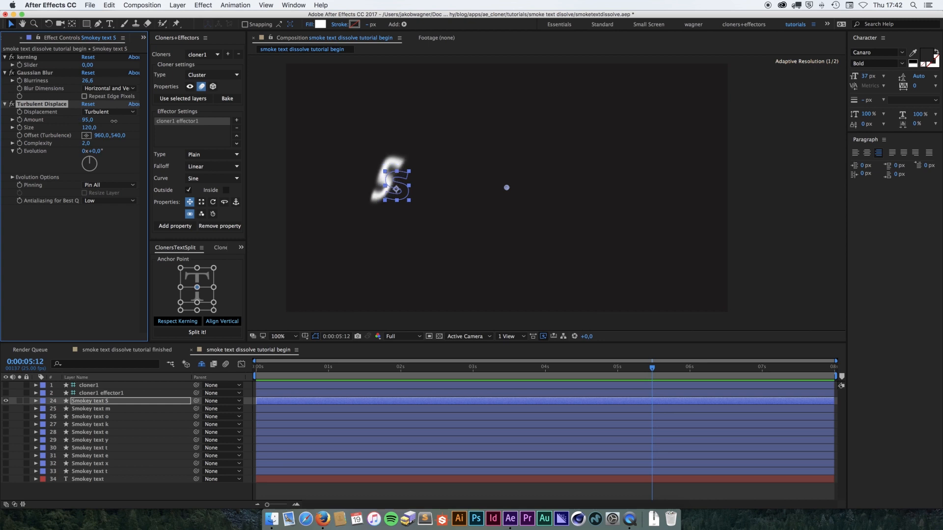
mouse_move(87, 80)
left_mouse_down()
mouse_move(131, 82)
mouse_move(49, 84)
left_mouse_up()
left_click_drag(107, 82, 79, 83)
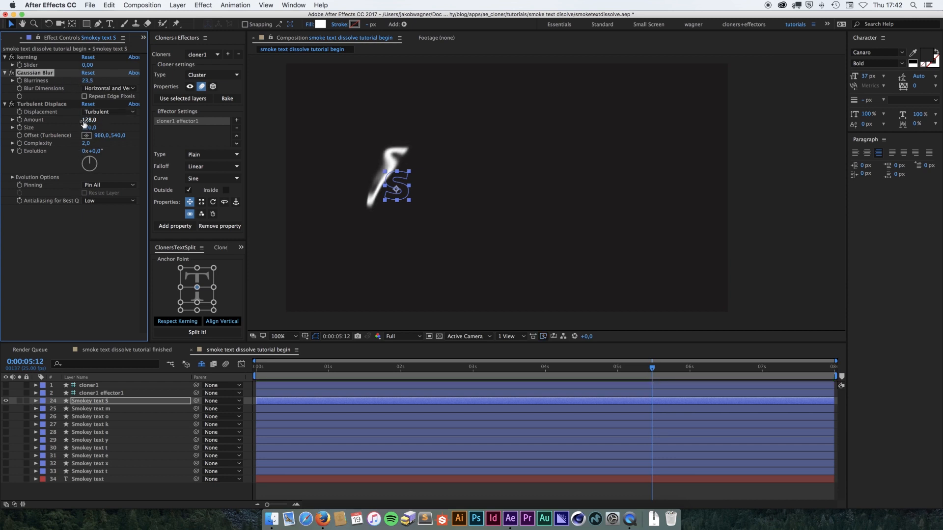
mouse_move(86, 120)
left_mouse_down()
mouse_move(302, 117)
mouse_move(87, 136)
mouse_move(132, 133)
mouse_move(95, 132)
mouse_move(128, 124)
mouse_move(79, 124)
left_mouse_up()
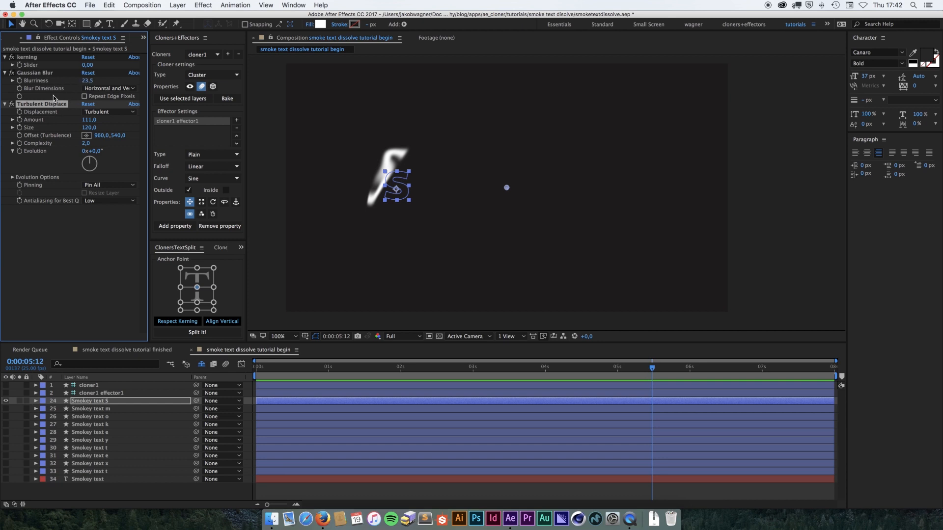
Step: Set both the Gaussian Blur Blurriness and the Turbulent Displace Amount to 0 on the Smokey text S layer
left_click(89, 81)
type("0")
key("Return")
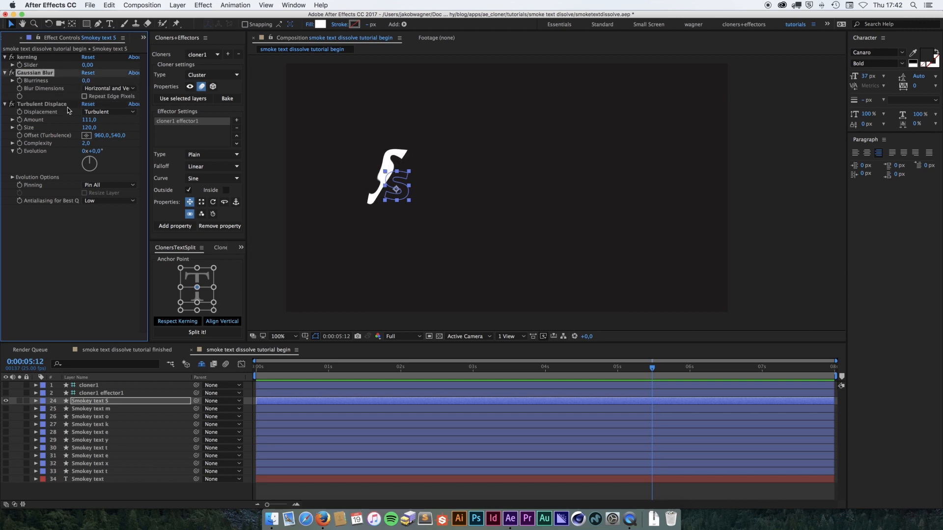
left_click(93, 120)
type("0")
key("Return")
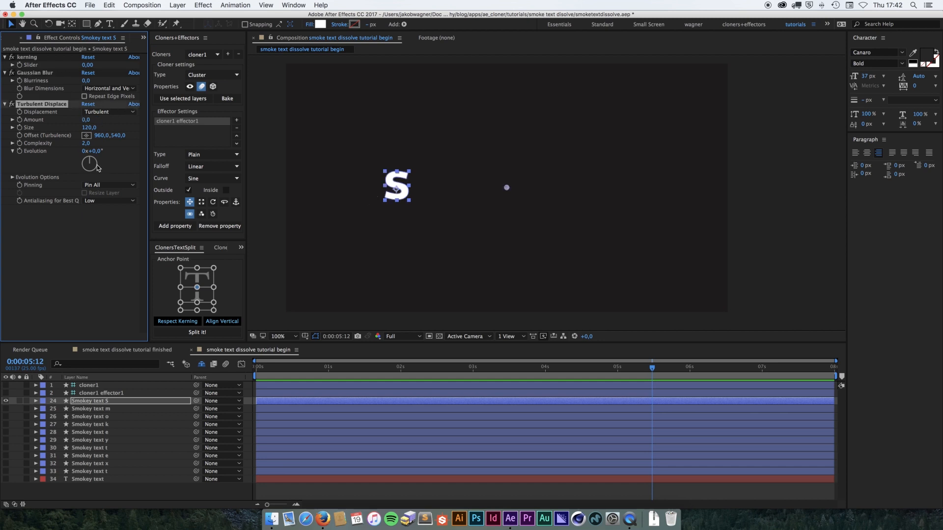
Step: Copy Gaussian Blur and Turbulent Displace from the Smokey text S layer onto all the other letter layers, m through the last t
left_click(110, 401)
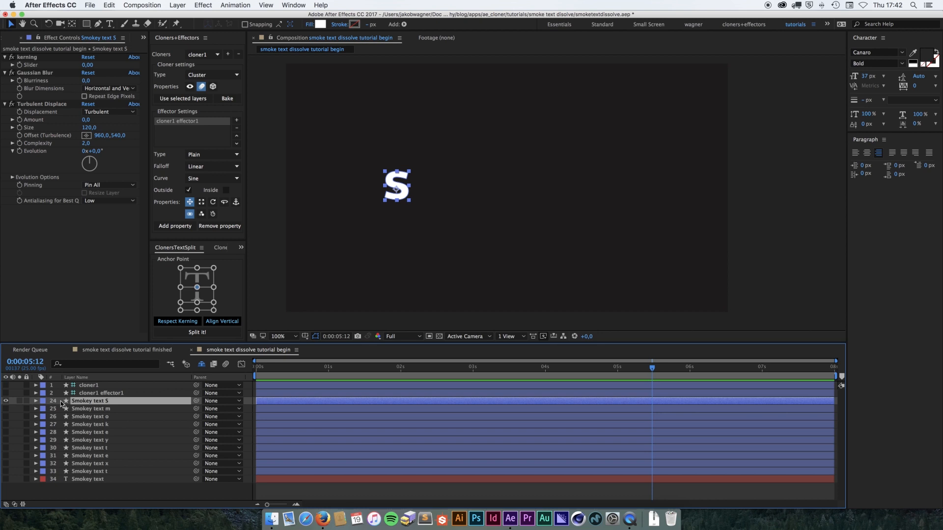
left_click(45, 72)
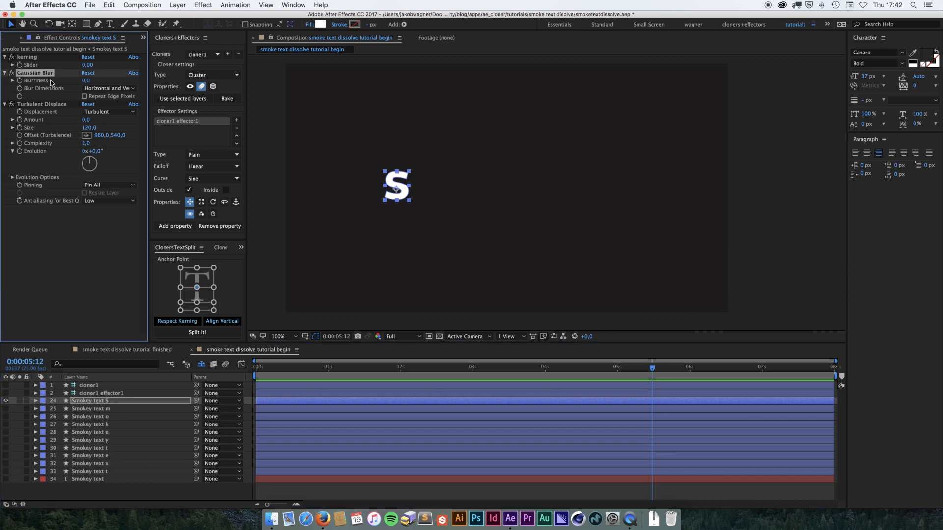
left_click(44, 104, "shift")
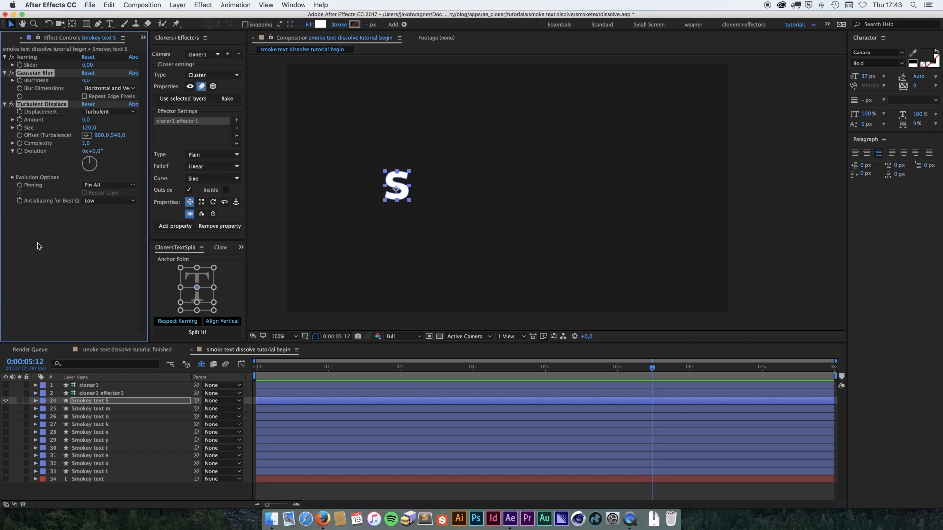
left_click(120, 408)
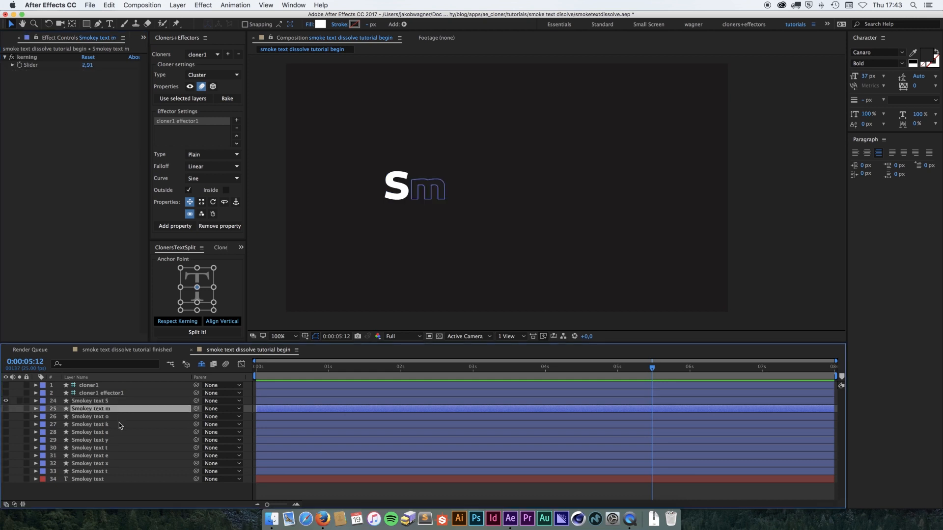
left_click(114, 471, "shift")
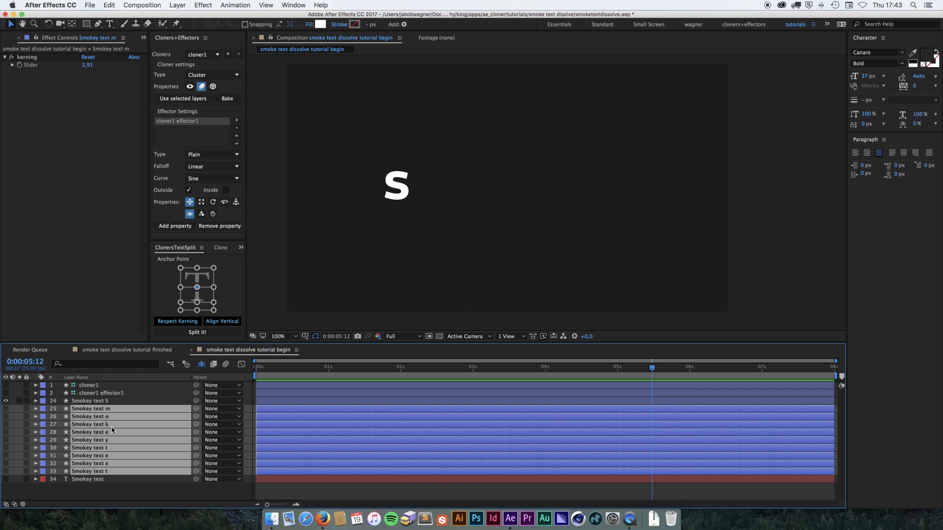
key("super+v")
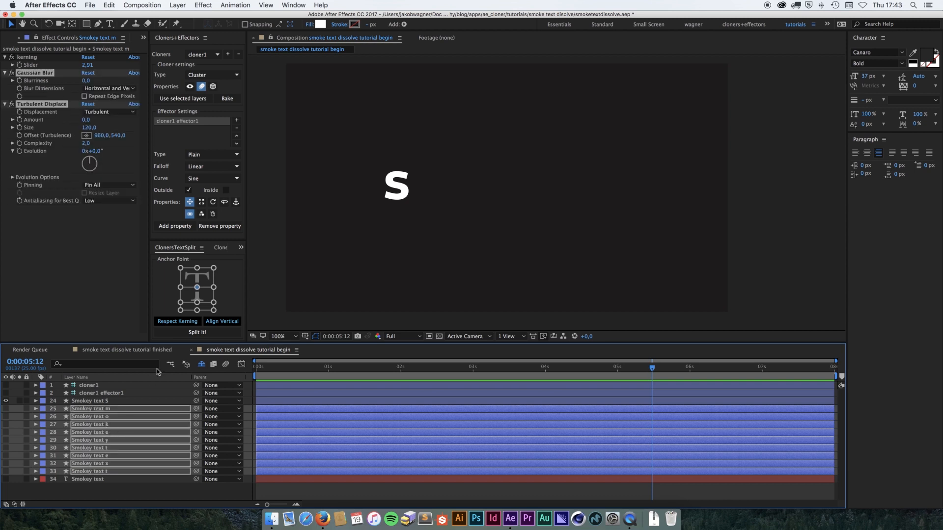
Step: Show cloner1's clones again and reassign all the Smokey text letter layers, S through the last t, to the cloner
left_click(190, 88)
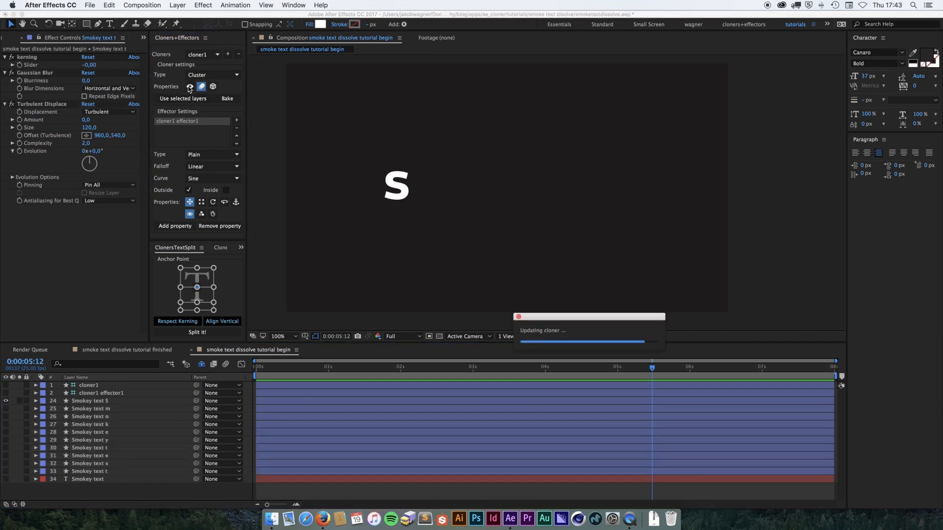
left_click(103, 401)
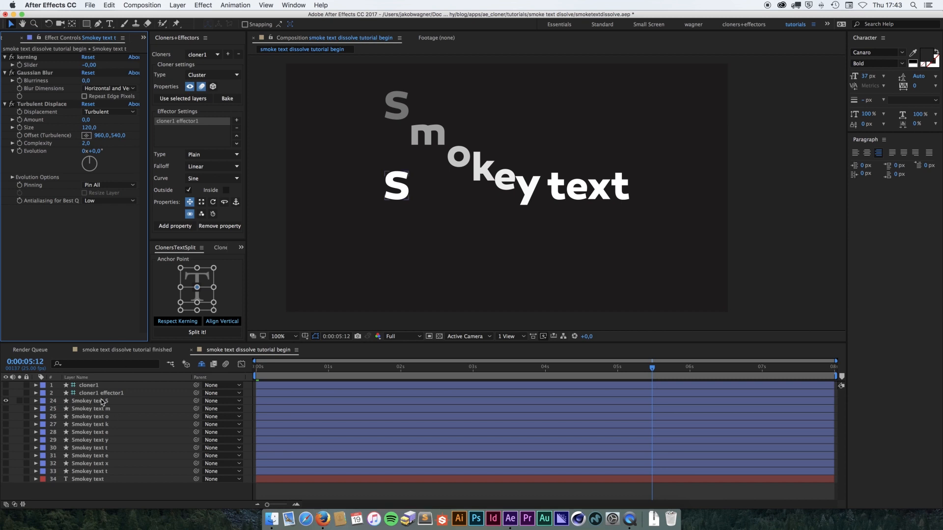
left_click(108, 472, "shift")
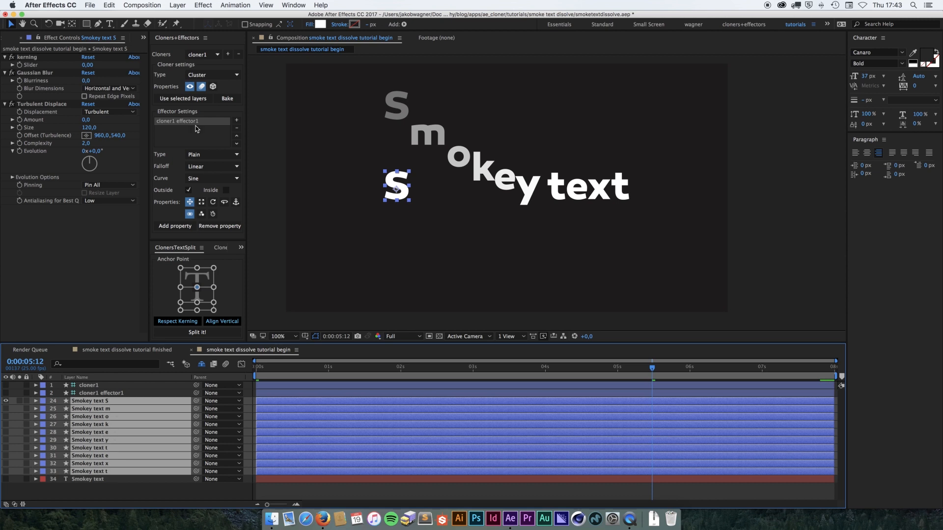
left_click(184, 99)
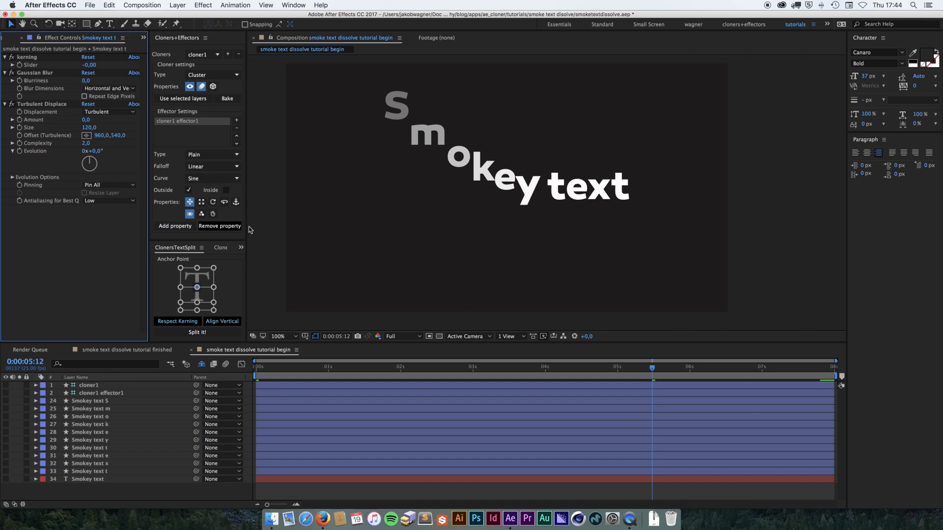
Step: Add the Gaussian Blur Blurriness of the Smokey text S layer as a property controlled by cloner1 effector1
left_click(81, 402)
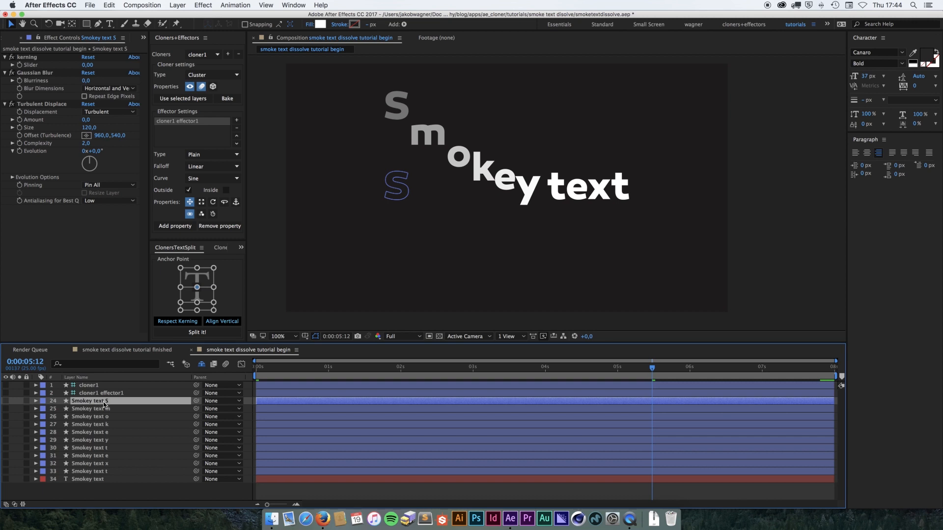
left_click(35, 402)
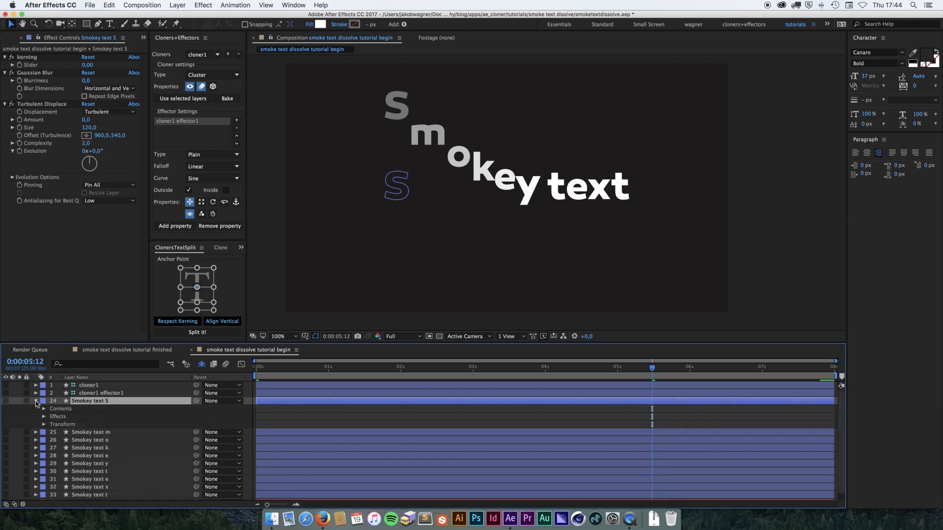
left_click(44, 416)
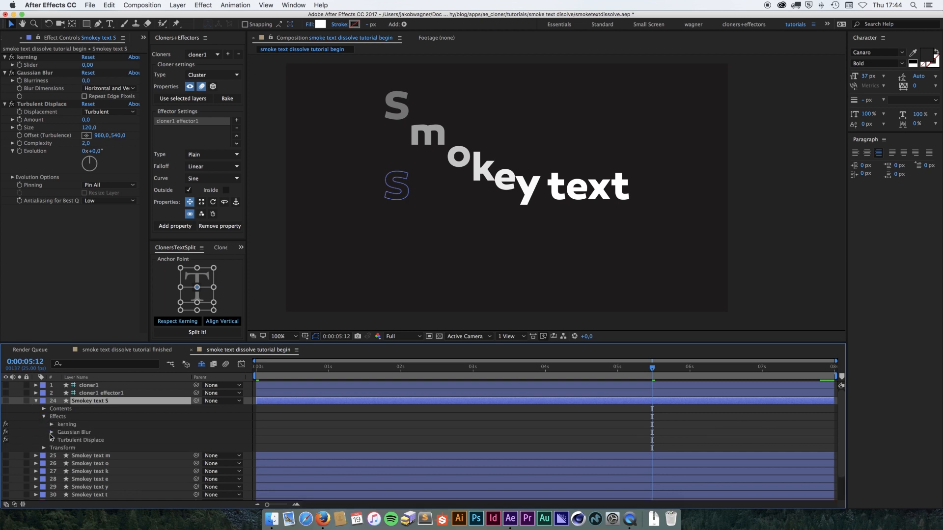
left_click(51, 432)
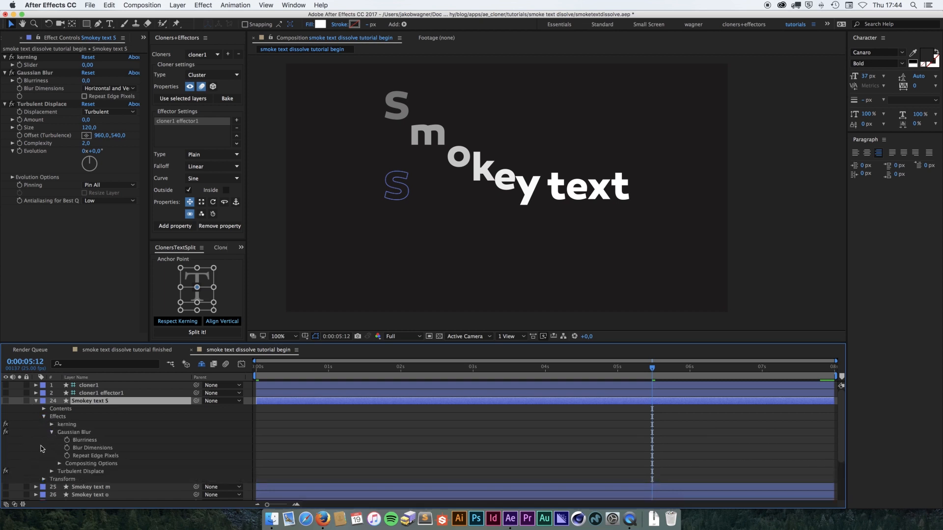
left_click(87, 441)
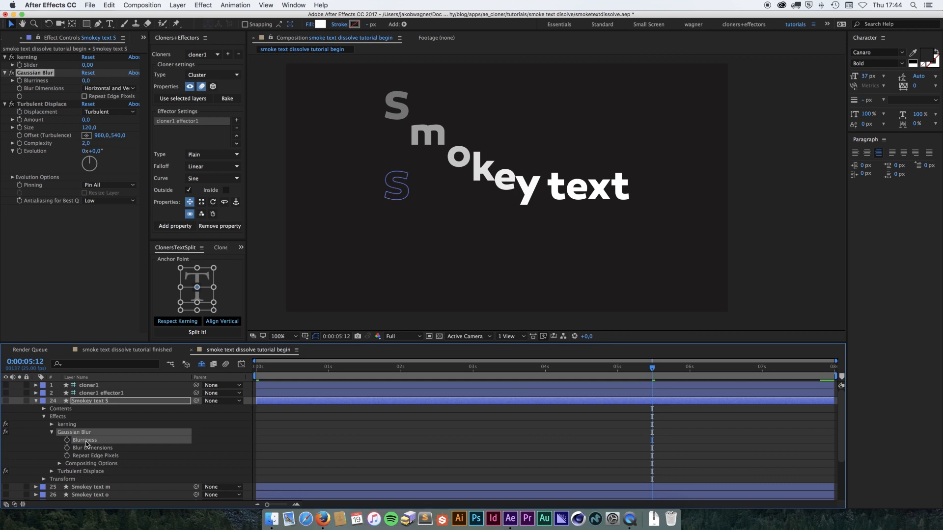
left_click(176, 227)
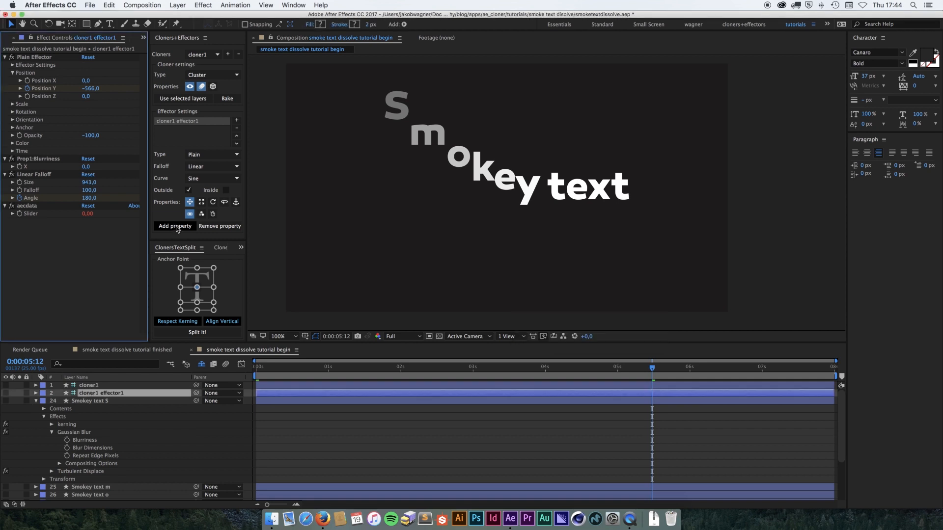
Step: Set the effector's Prop1:Blurriness to 87 and scrub through the upward dissolve to check the blur, stopping at 0:00:05:20
left_click(126, 396)
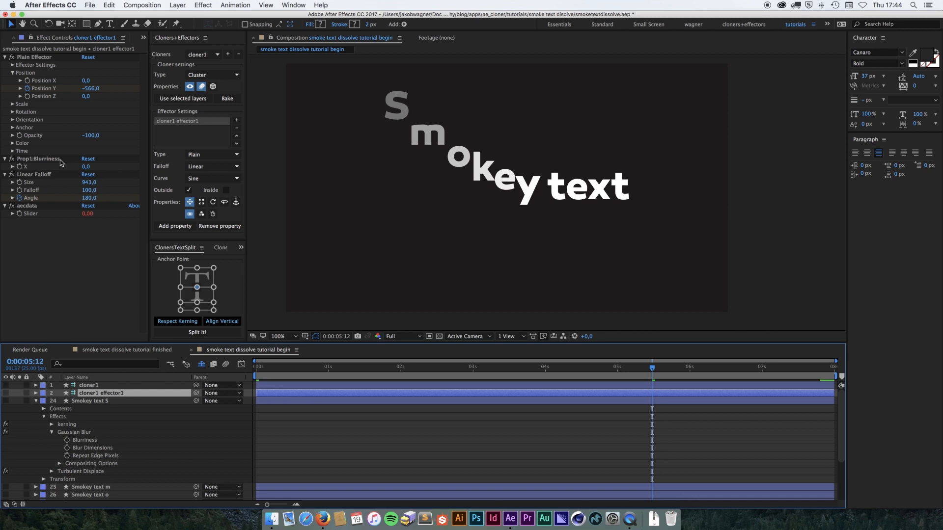
left_click_drag(86, 169, 128, 172)
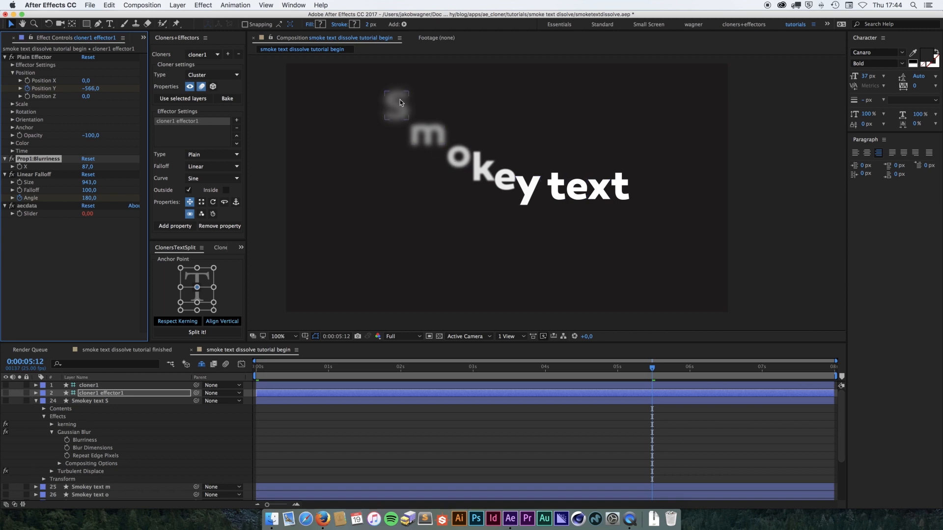
left_click(652, 369)
key("space")
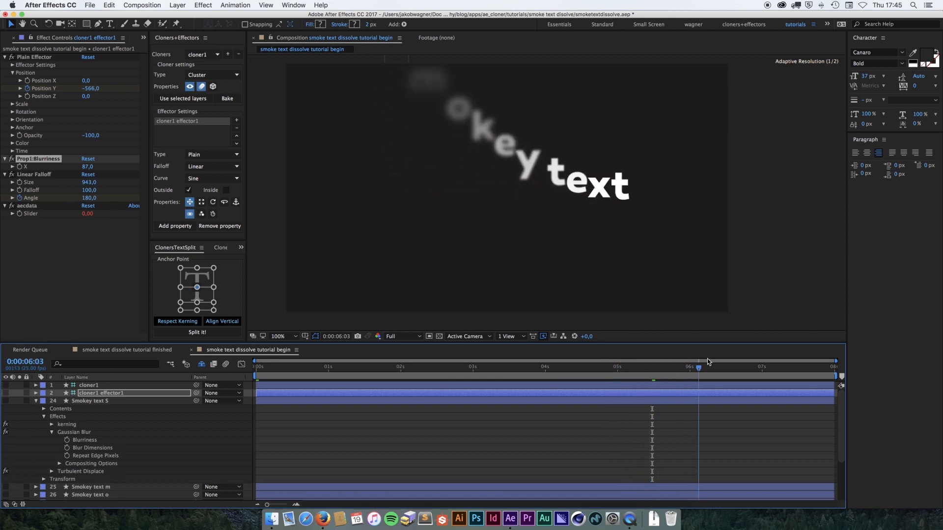
left_click(708, 365)
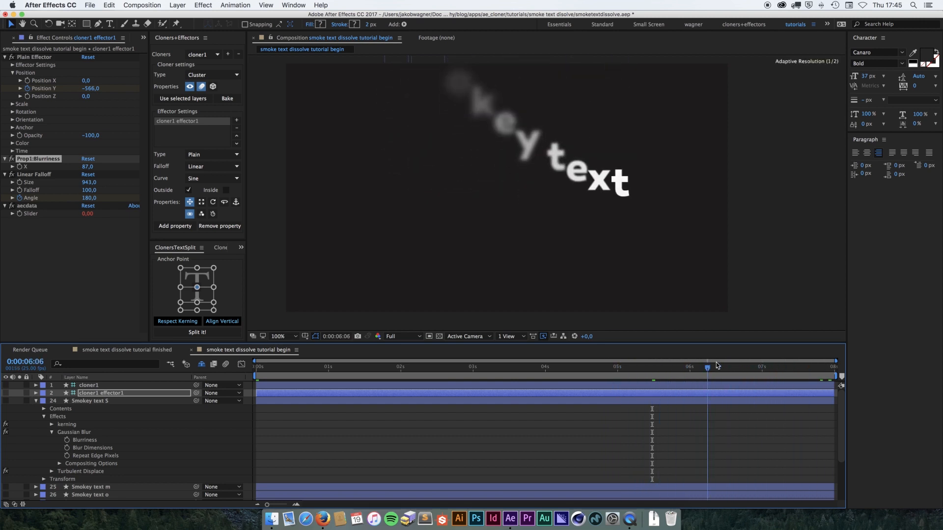
left_click_drag(717, 365, 676, 366)
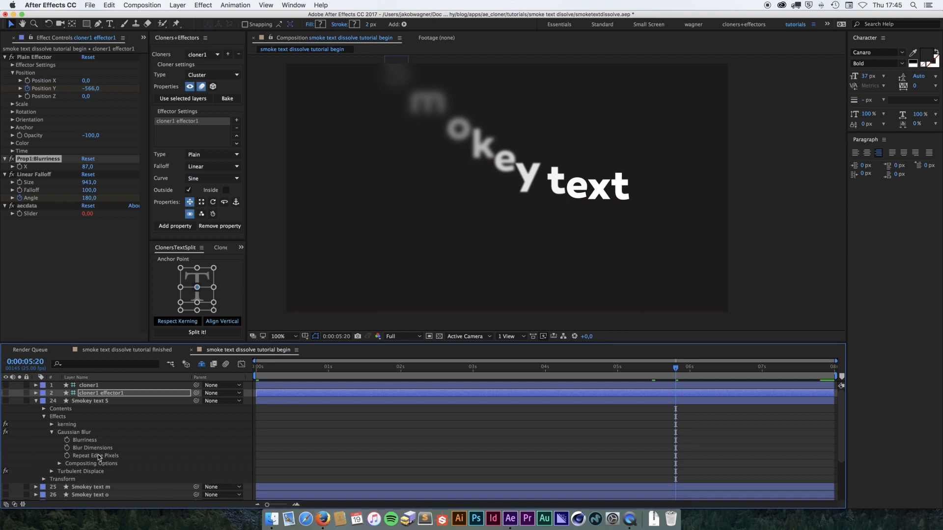
Step: Add the Turbulent Displace Amount of the Smokey text S layer as another property controlled by cloner1 effector1
left_click(51, 472)
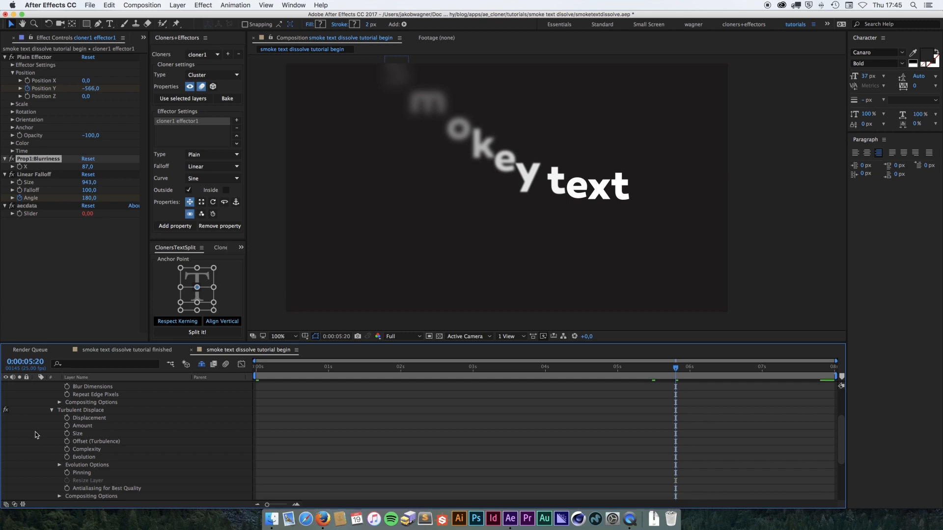
left_click(82, 426)
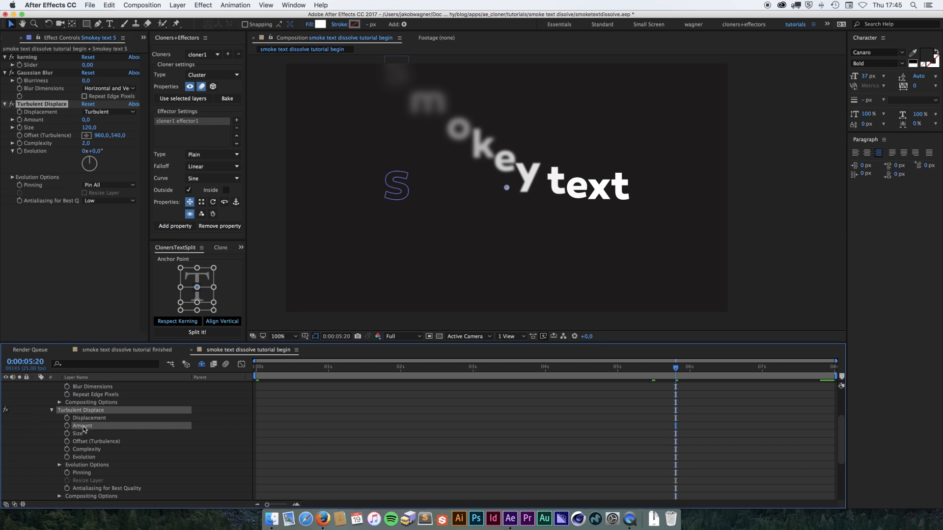
left_click(173, 227)
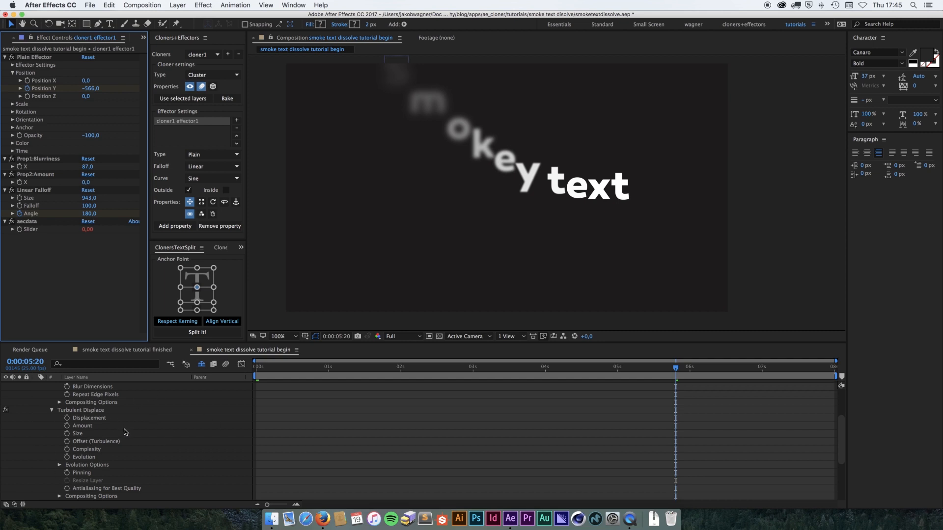
Step: Collapse the Smokey text S layer, set the effector's Prop2:Amount to 238 and check the distortion by scrubbing to 0:00:05:13
left_click_drag(148, 408, 138, 469)
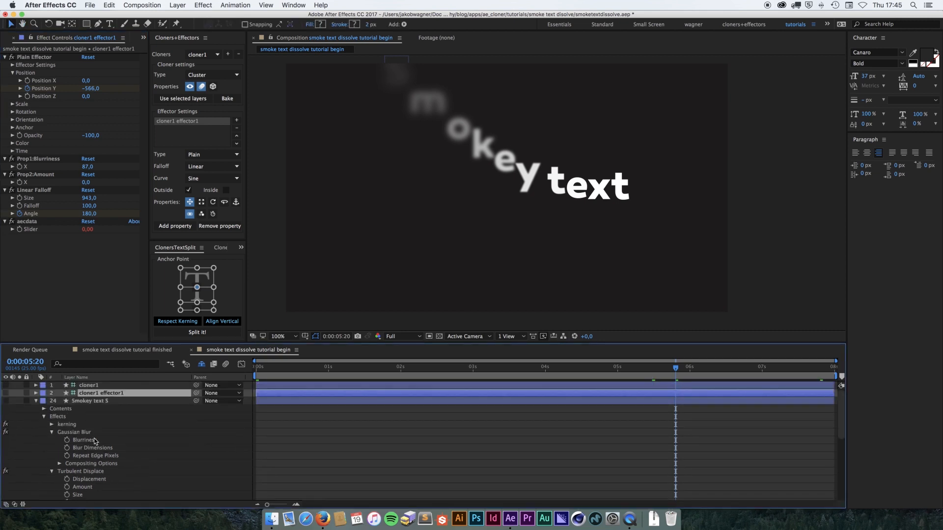
left_click(36, 401)
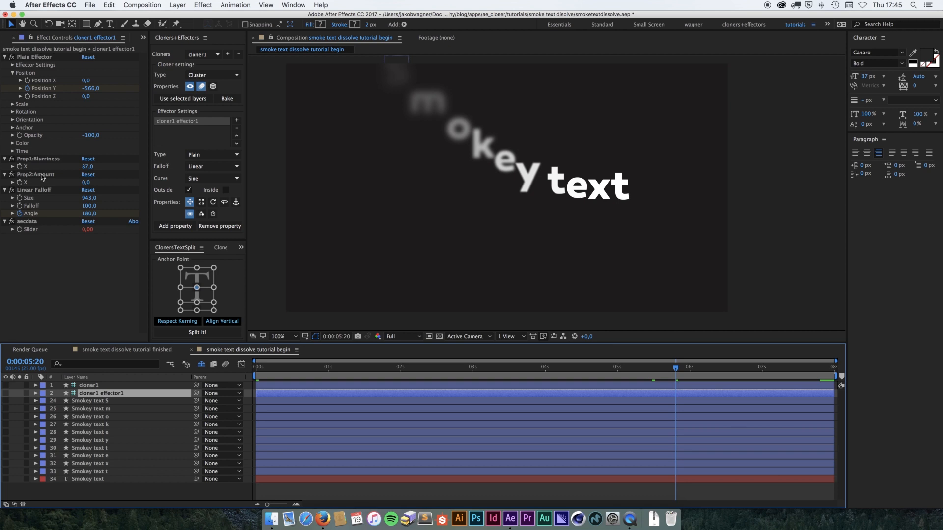
left_click_drag(84, 182, 189, 178)
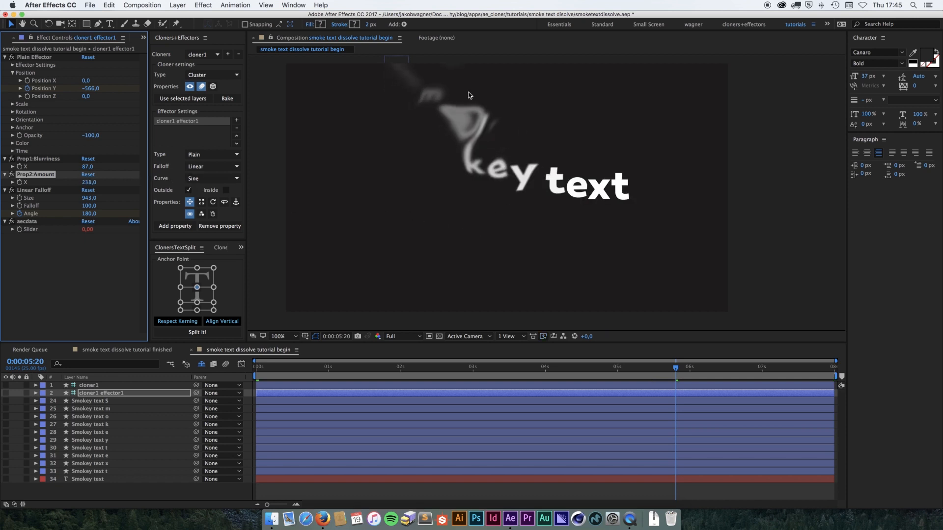
left_click_drag(683, 372, 655, 375)
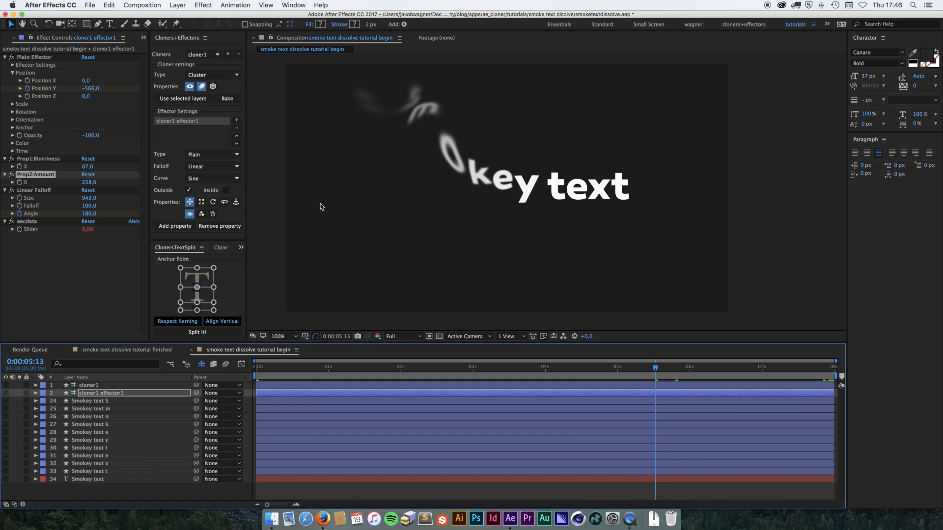
Step: Set the effector's Prop1:Blurriness to 150 and Prop2:Amount to 165, and move the current time to 0:00:05:00
left_click(86, 167)
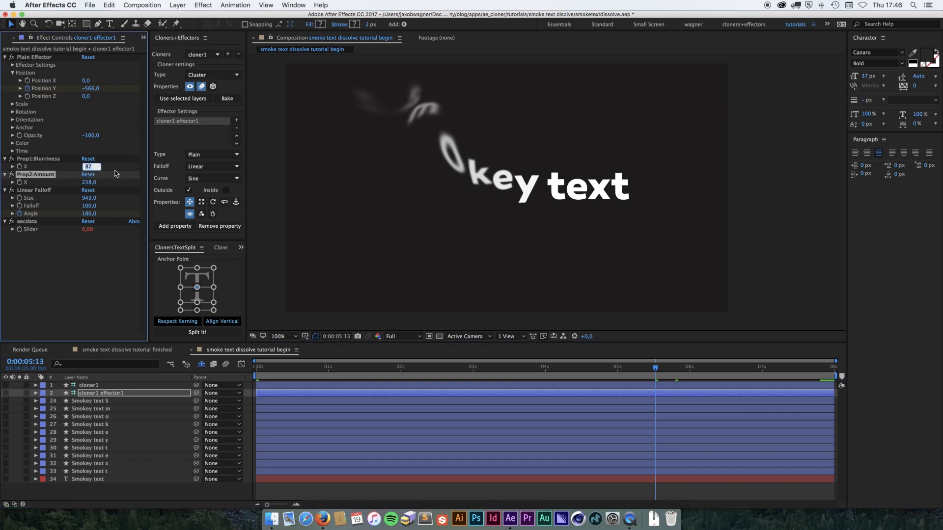
type("150")
key("Return")
left_click(84, 183)
type("1")
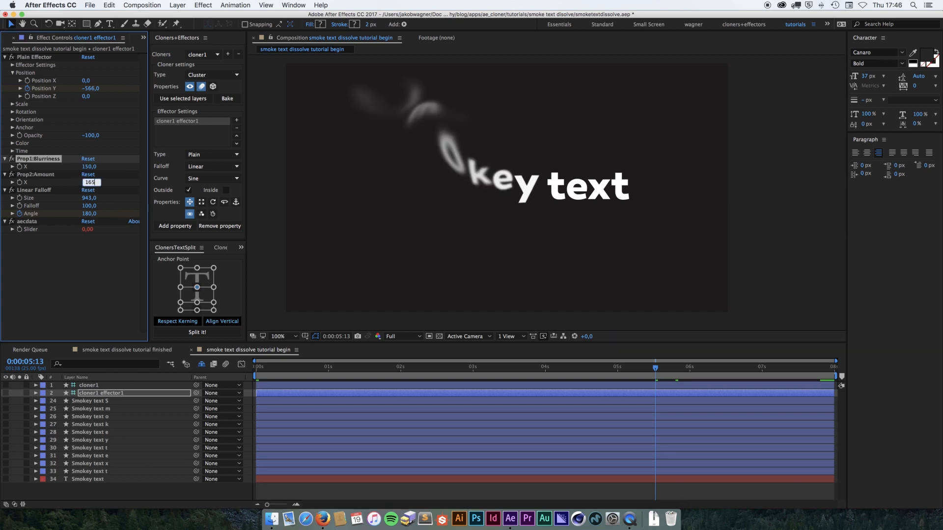
type("65")
key("Return")
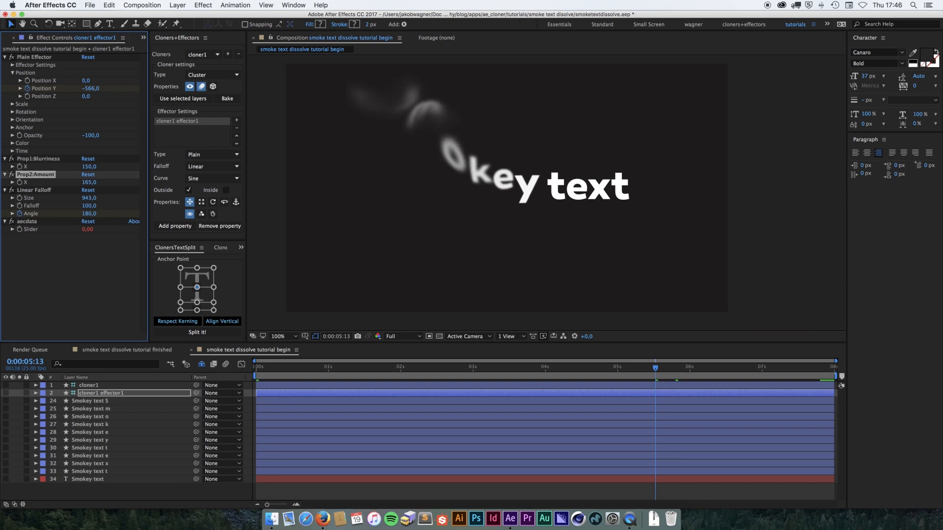
left_click_drag(652, 367, 618, 374)
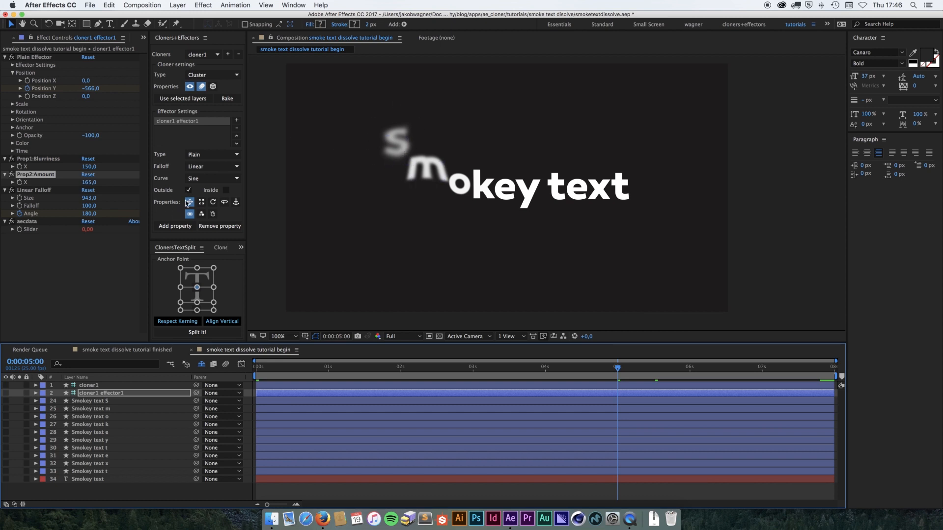
Step: Enable Scale for cloner1 effector1 with Scale X 148 and Scale Y 177, and check the dissolve up to 0:00:05:13
left_click(201, 202)
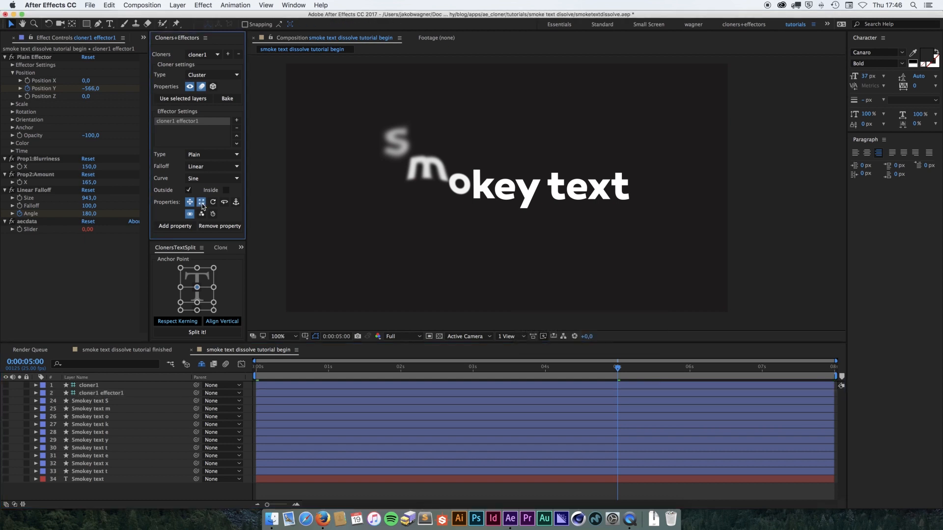
left_click(13, 107)
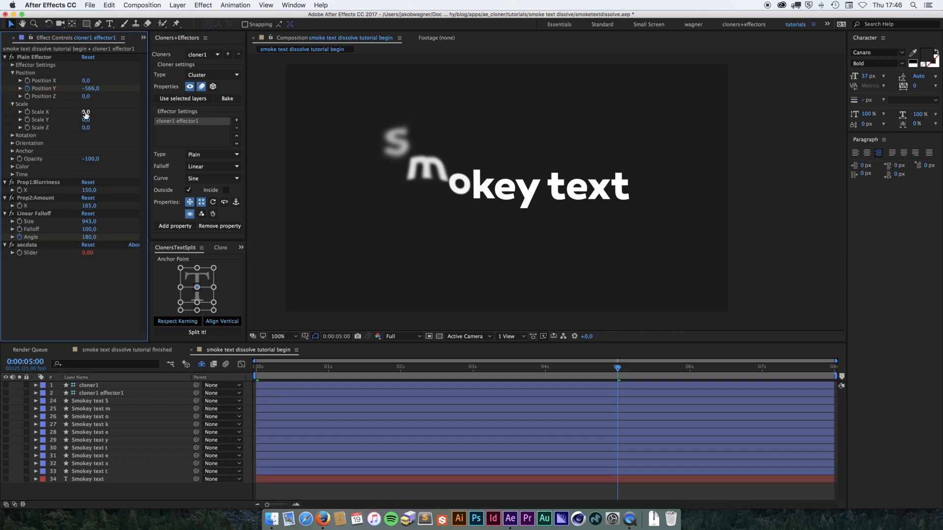
left_click_drag(86, 111, 158, 115)
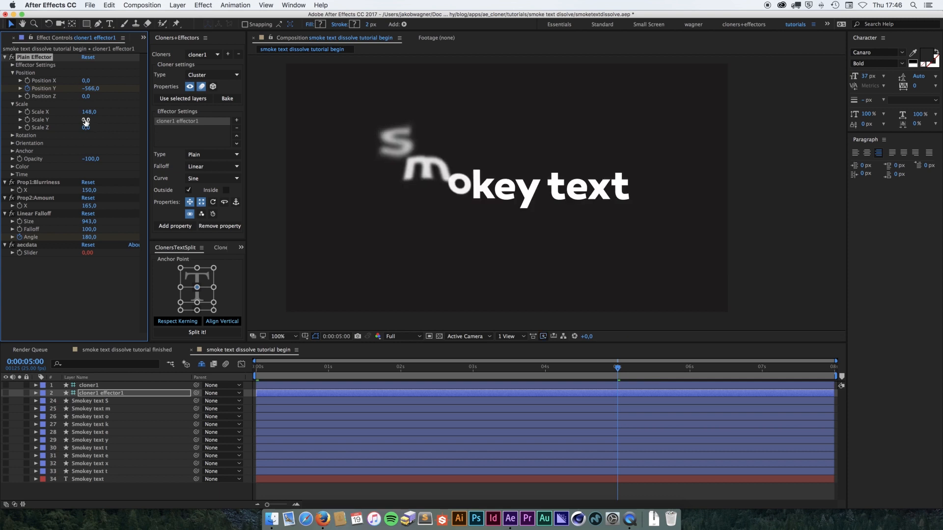
left_click_drag(84, 119, 171, 124)
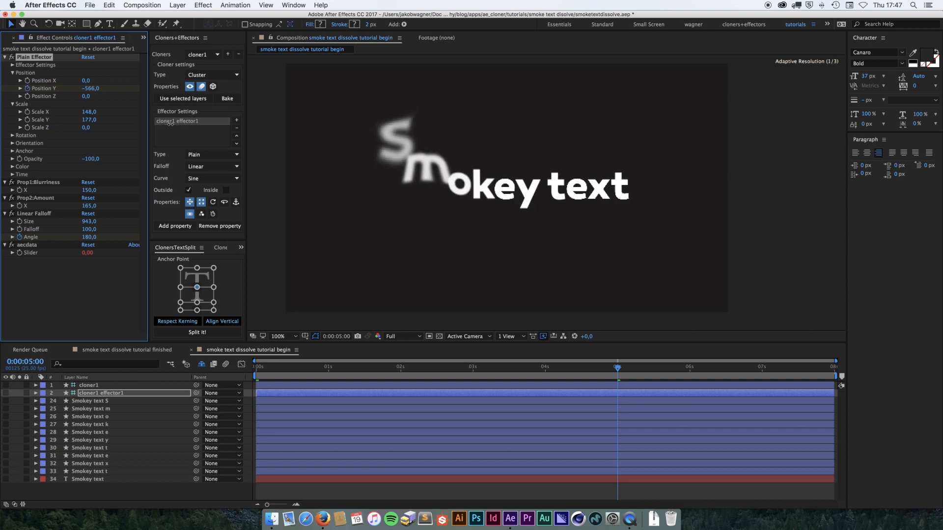
left_click_drag(619, 368, 421, 359)
left_click(650, 372)
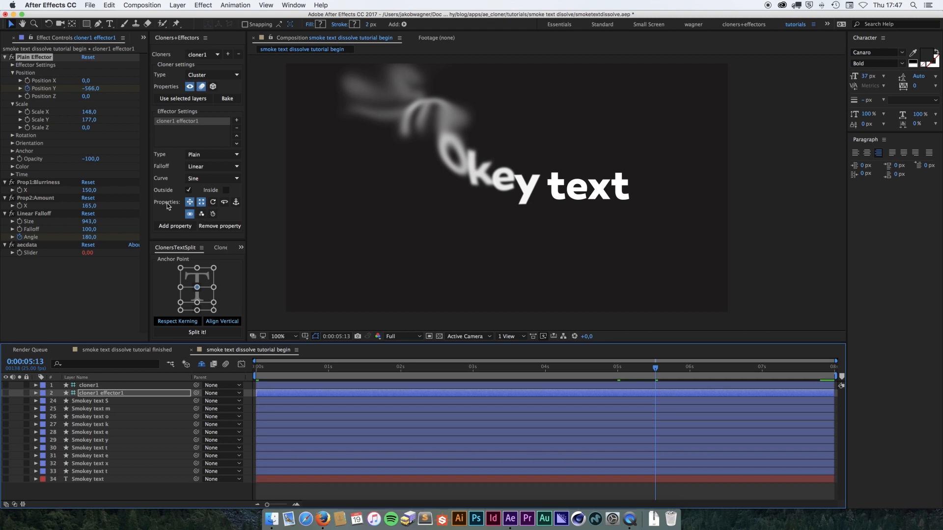
Step: Enable Color for cloner1 effector1 and set its Tint Color to the pink E15C7B
left_click(202, 214)
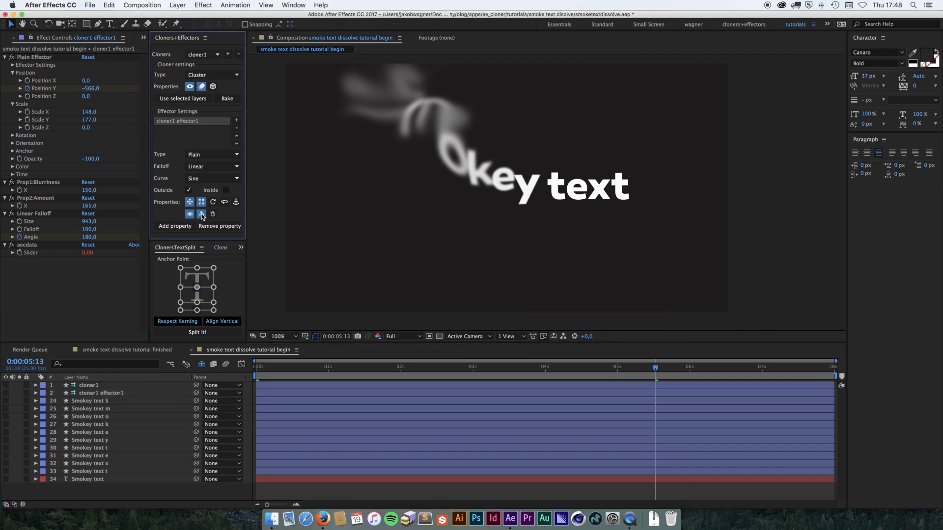
left_click(12, 167)
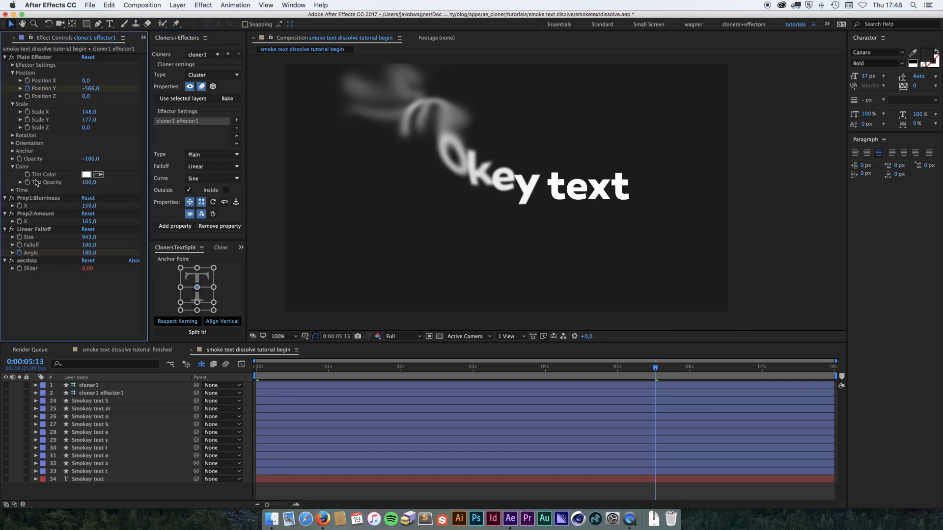
left_click(87, 175)
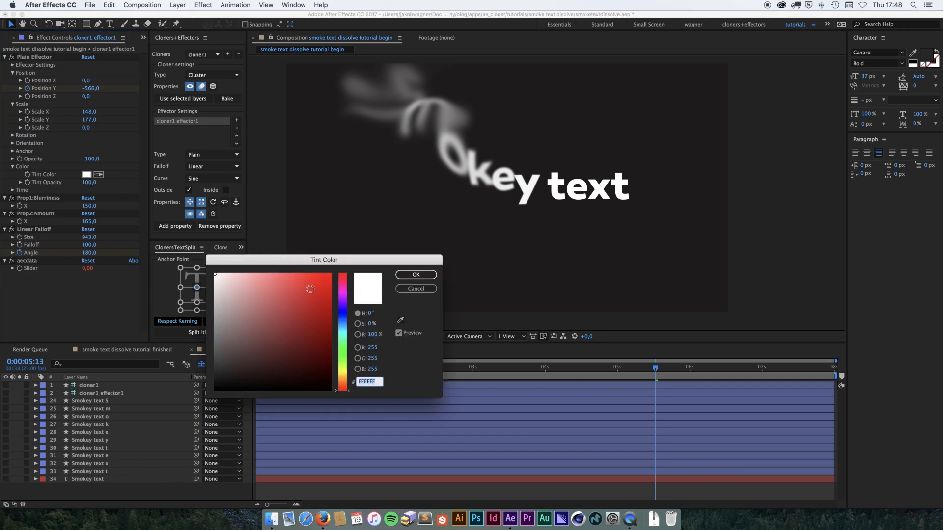
left_click(320, 287)
left_click(342, 354)
left_click(340, 315)
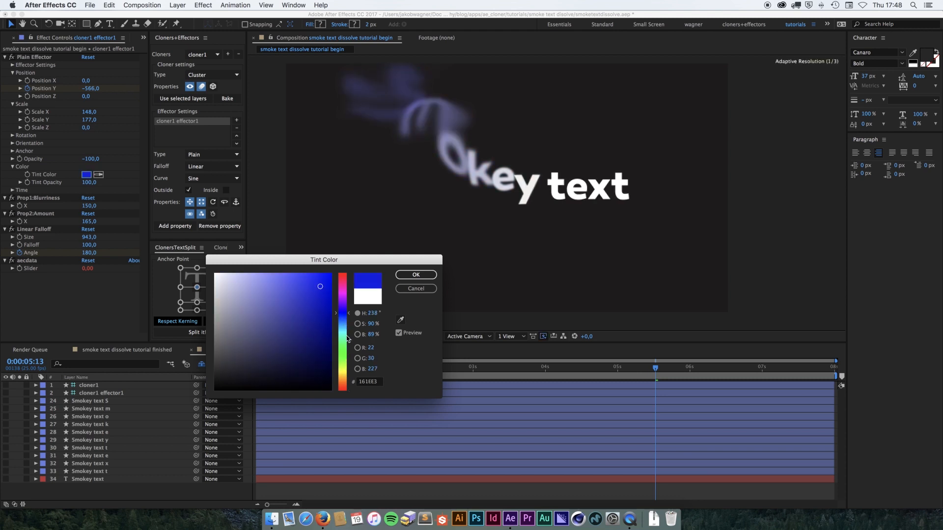
left_click(344, 375)
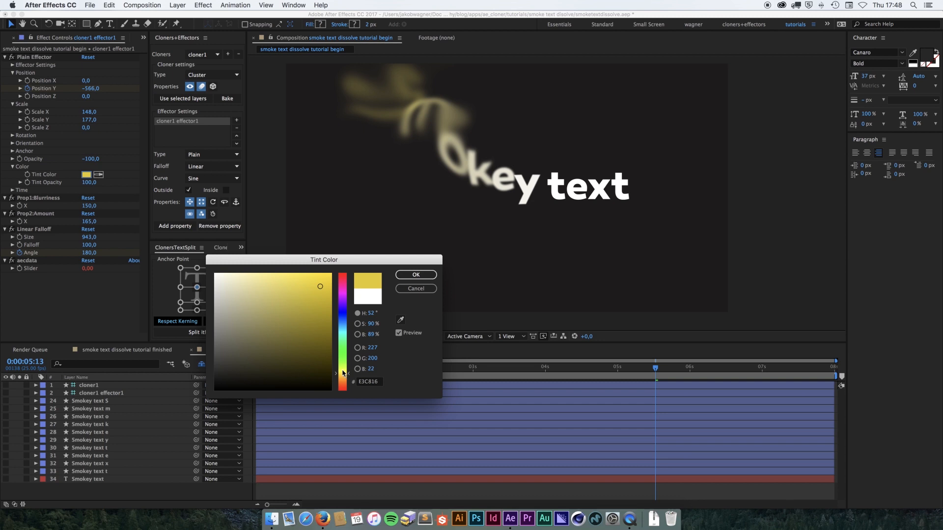
left_click(343, 279)
left_click_drag(312, 285, 283, 287)
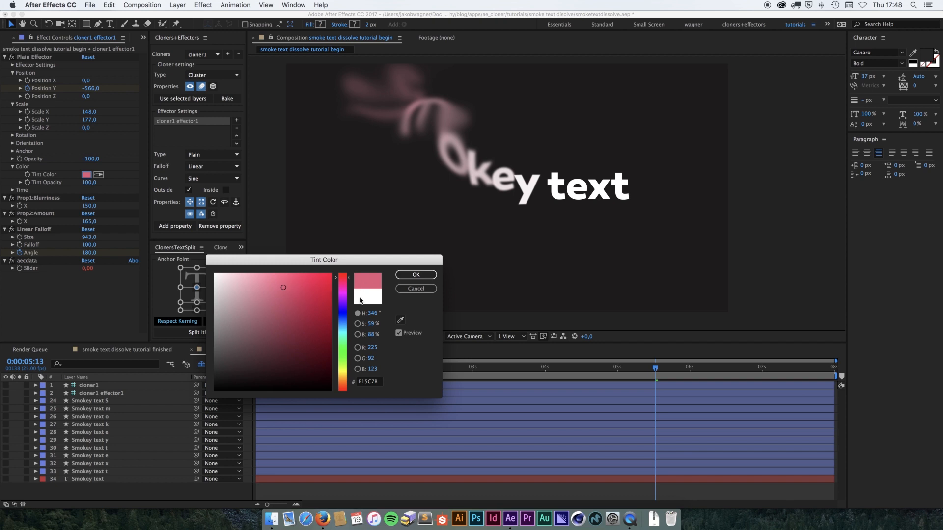
left_click(416, 276)
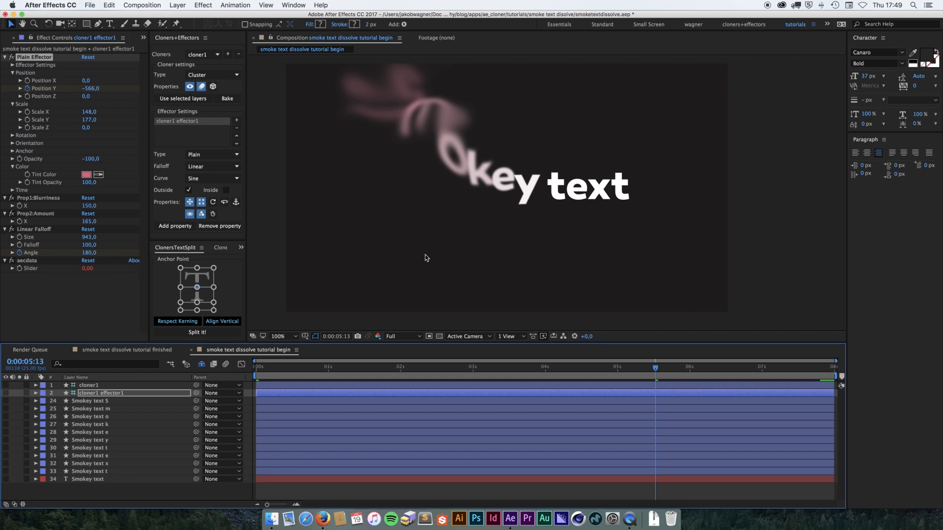
Step: Examine the finished smoke text dissolve composition around 0:00:05:04 for reference and return to the begin composition
left_click(152, 350)
mouse_move(674, 367)
left_mouse_down()
mouse_move(729, 367)
mouse_move(676, 366)
left_mouse_up()
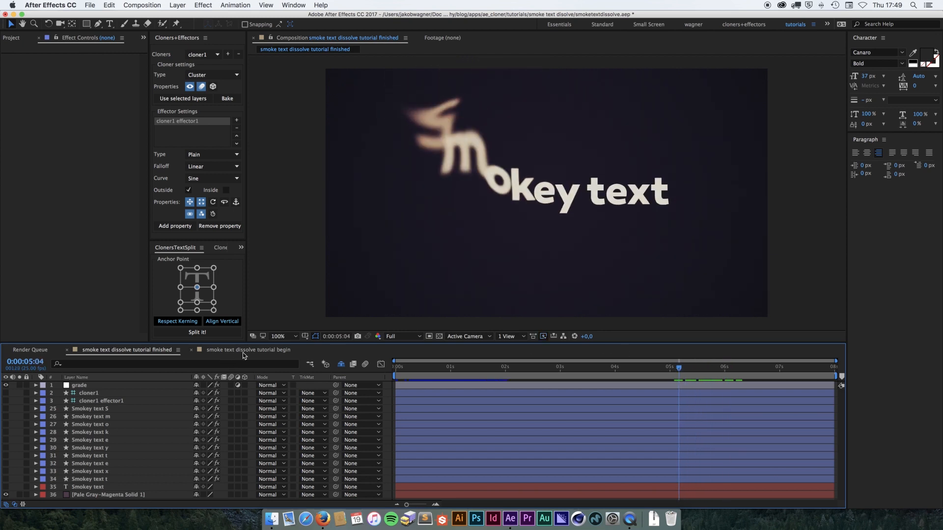
left_click(243, 350)
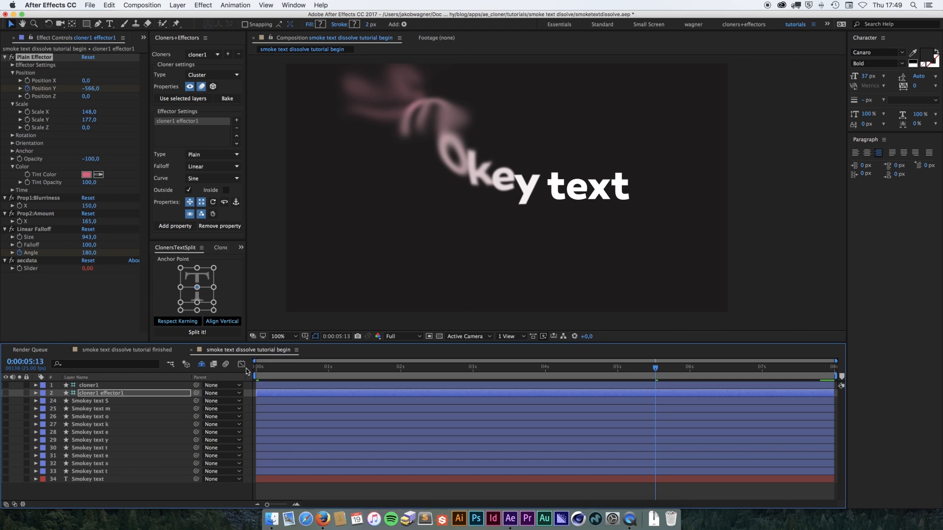
Step: Add Pale Gray-Magenta Solid 1 from the project's Solids folder as a background beneath all layers of the begin composition
left_click(144, 37)
left_click(158, 49)
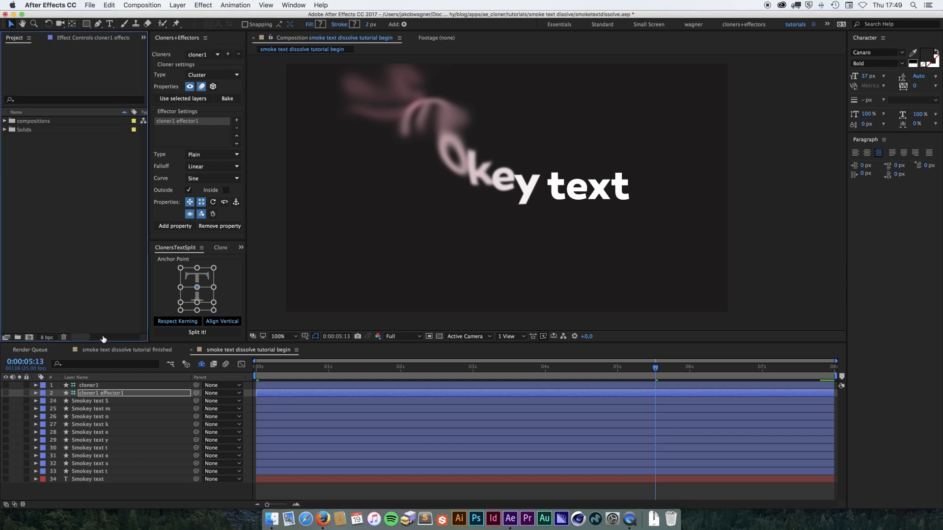
left_click(5, 130)
left_click(47, 155)
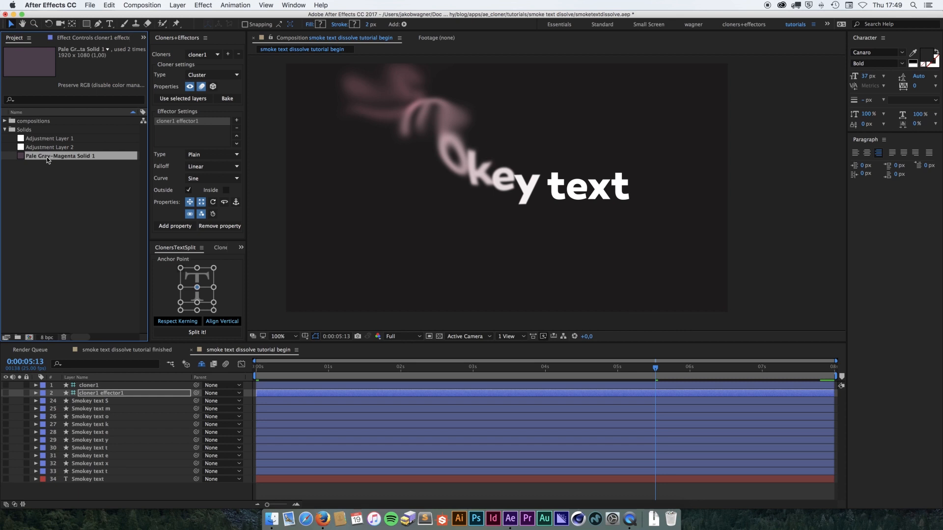
left_click_drag(48, 161, 78, 496)
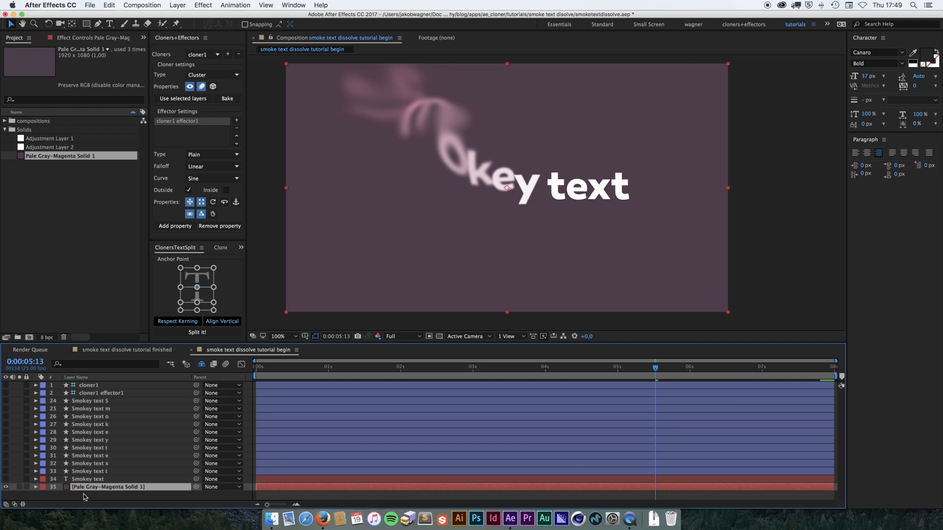
left_click(88, 499)
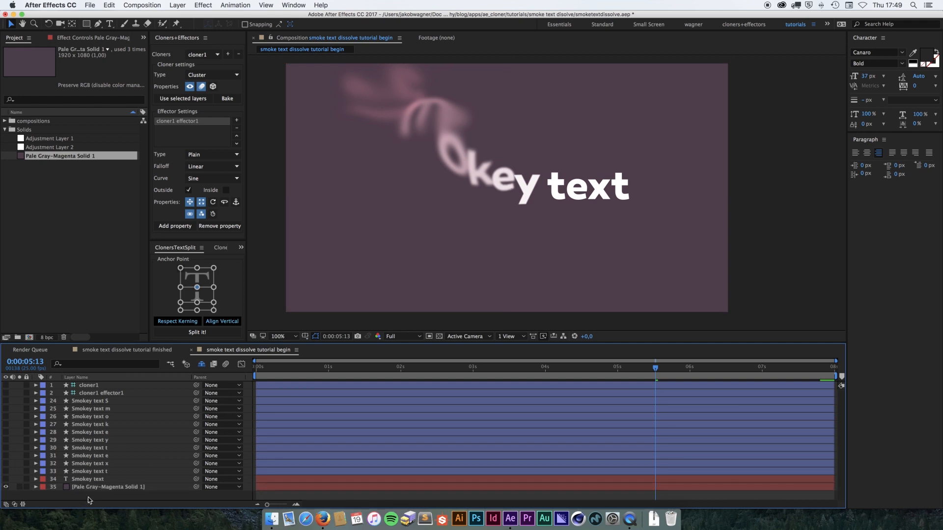
Step: Create an adjustment layer above all other layers and rename it grade
left_click(176, 6)
mouse_move(178, 16)
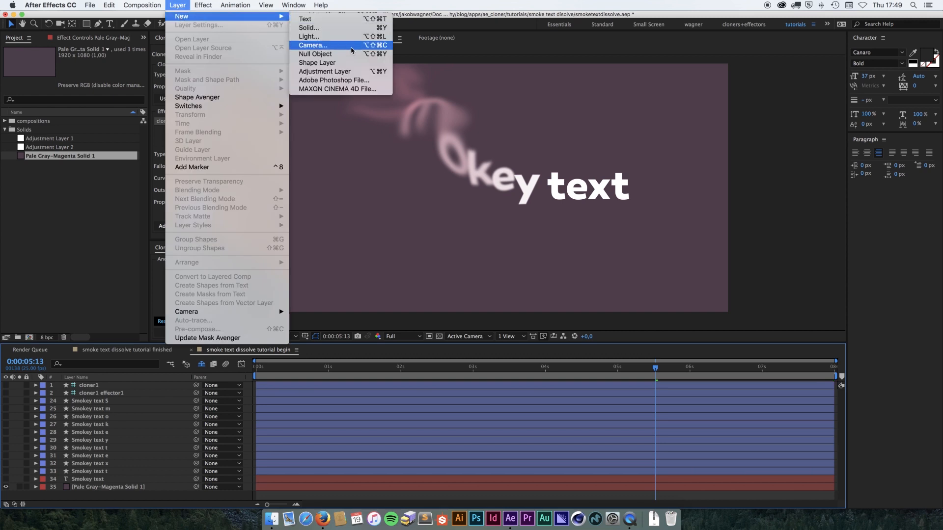
left_click(347, 72)
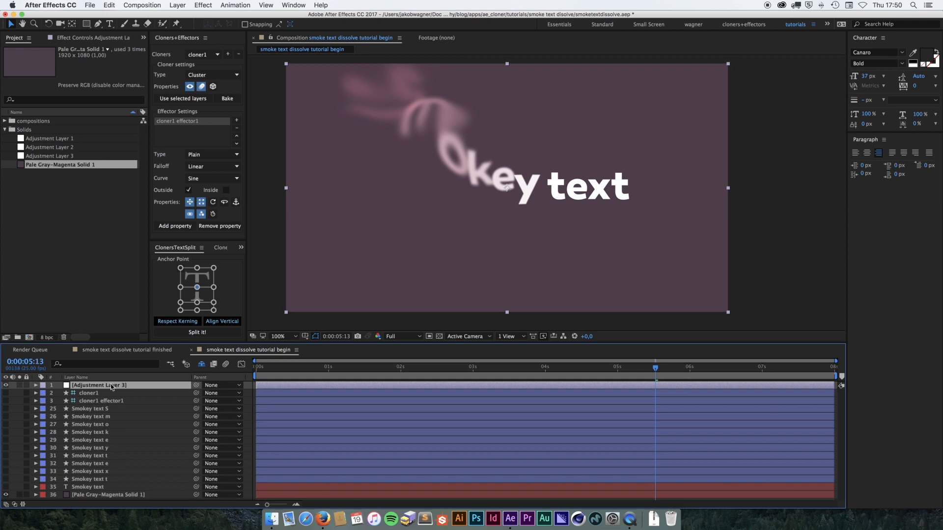
key("Return")
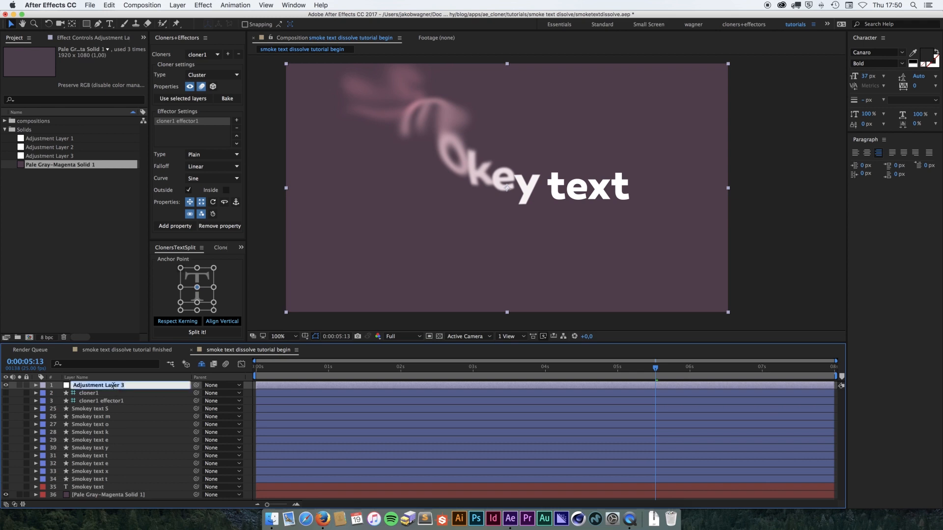
type("grade")
key("Return")
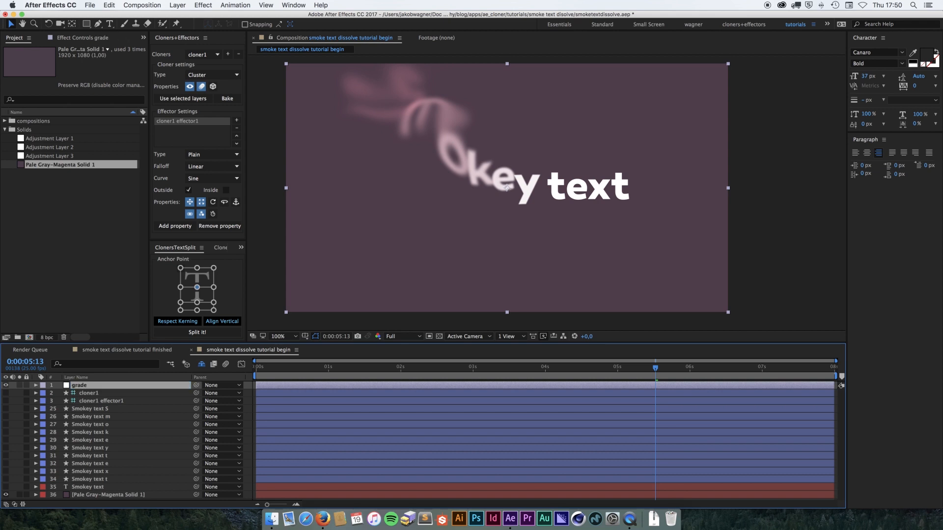
Step: Apply the Magic Bullet Looks effect to the grade adjustment layer
right_click(98, 389)
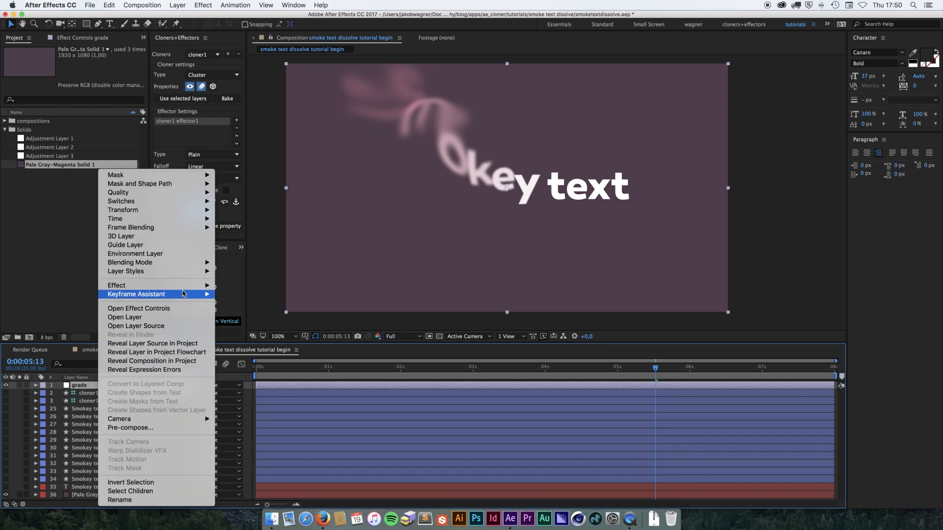
mouse_move(190, 287)
mouse_move(275, 281)
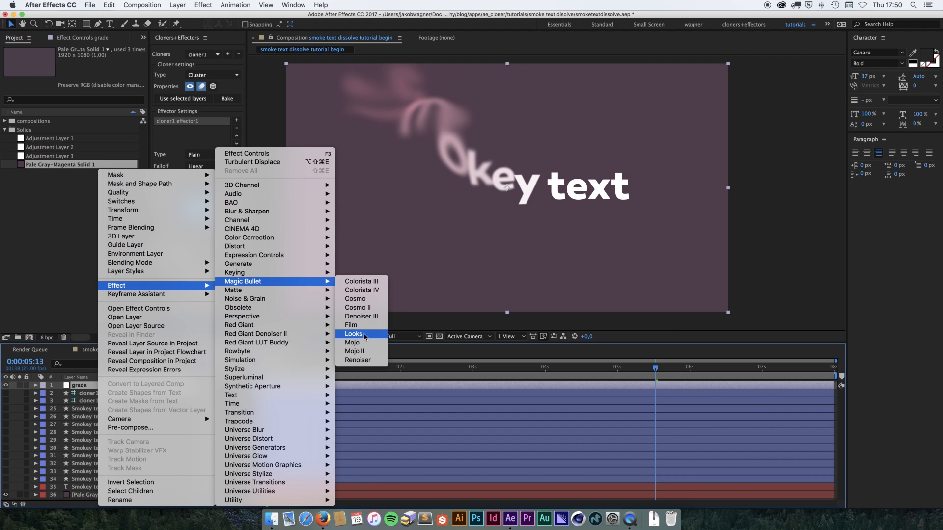
left_click(362, 334)
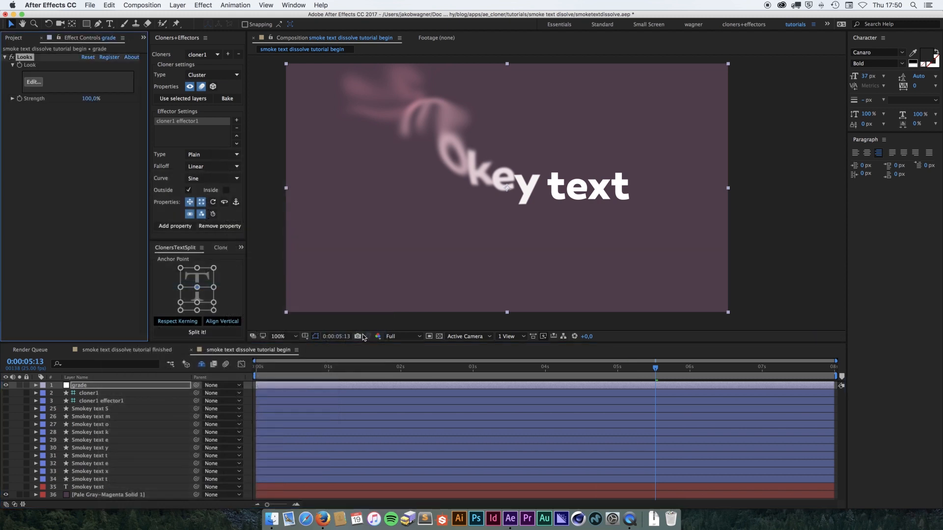
Step: Grade the composition with the Railyard look from the Analog Tribe collection and check the dissolve around 0:00:06:04
left_click(35, 84)
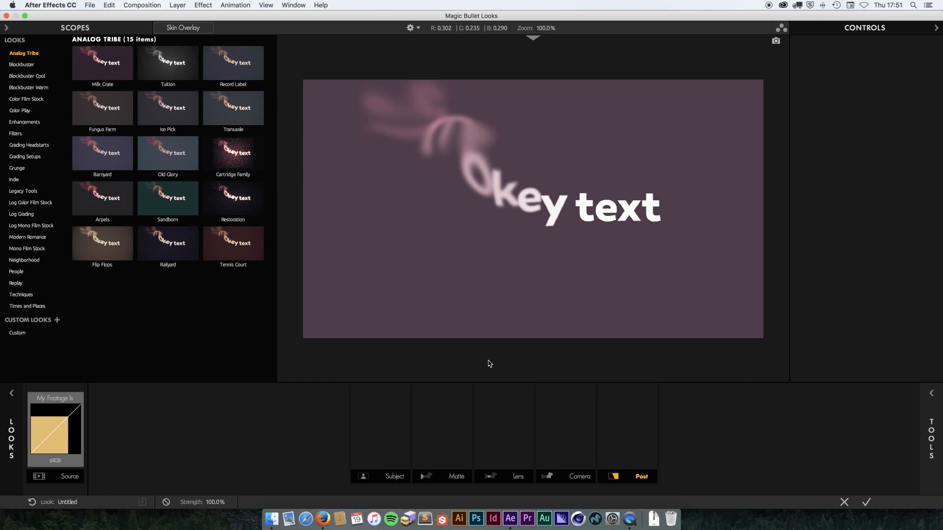
left_click(167, 245)
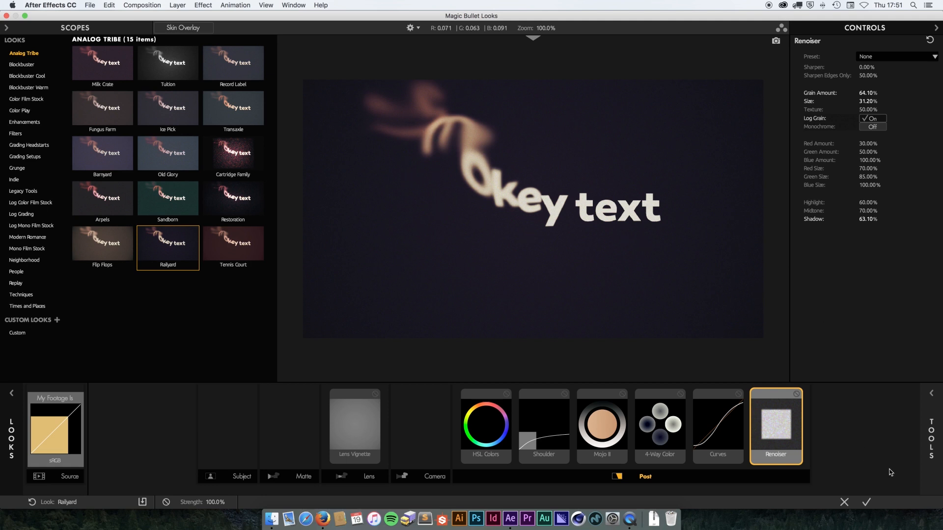
left_click(867, 503)
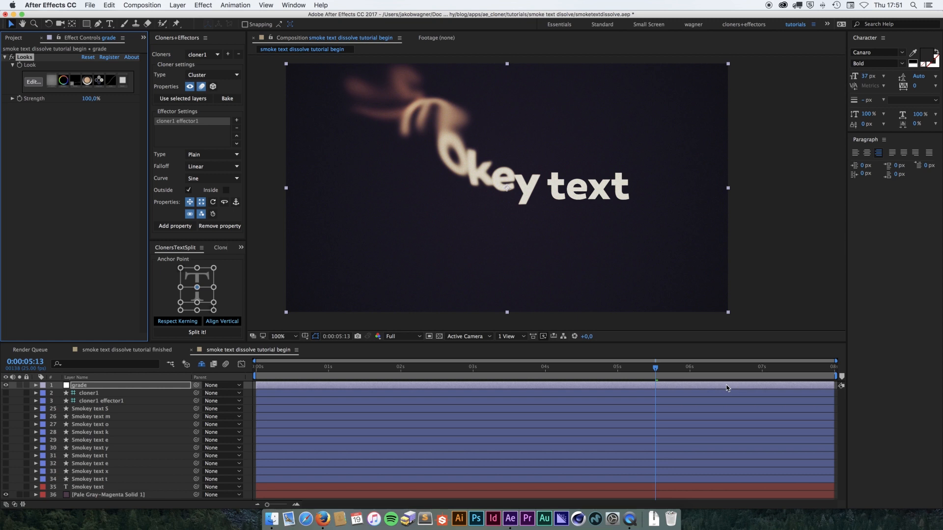
left_click_drag(655, 369, 701, 369)
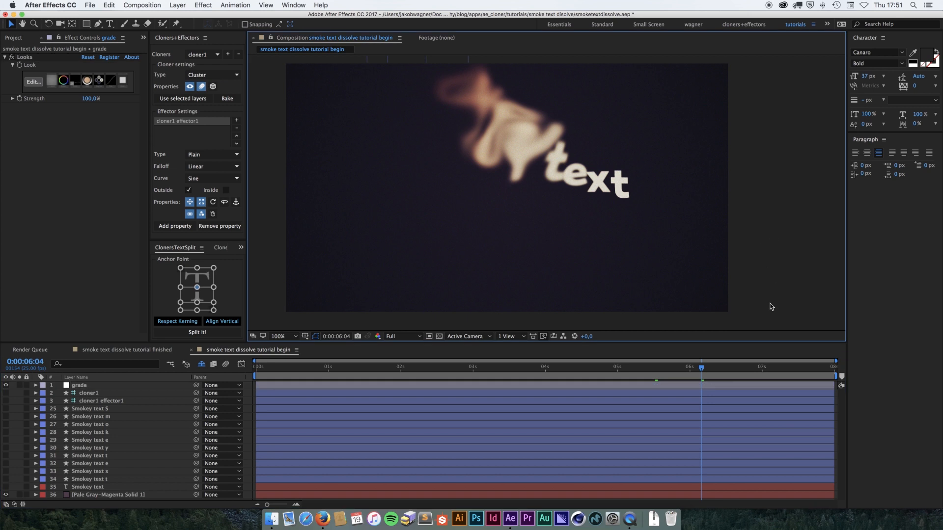
mouse_move(703, 369)
left_mouse_down()
mouse_move(672, 374)
mouse_move(753, 369)
mouse_move(308, 367)
mouse_move(691, 368)
left_mouse_up()
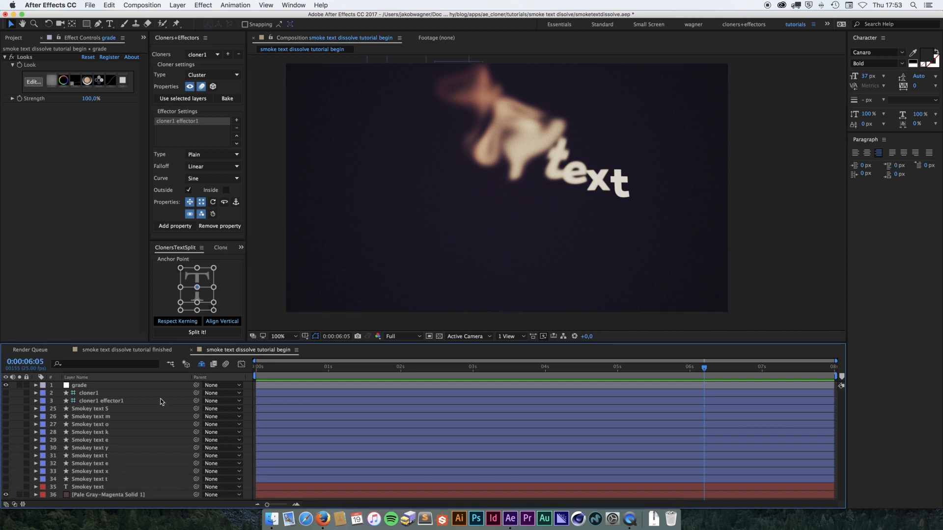
Step: Set the Blurriness of cloner1 effector1 to 108 and preview the dissolve from the start with the effector's Position property switched off
left_click(118, 402)
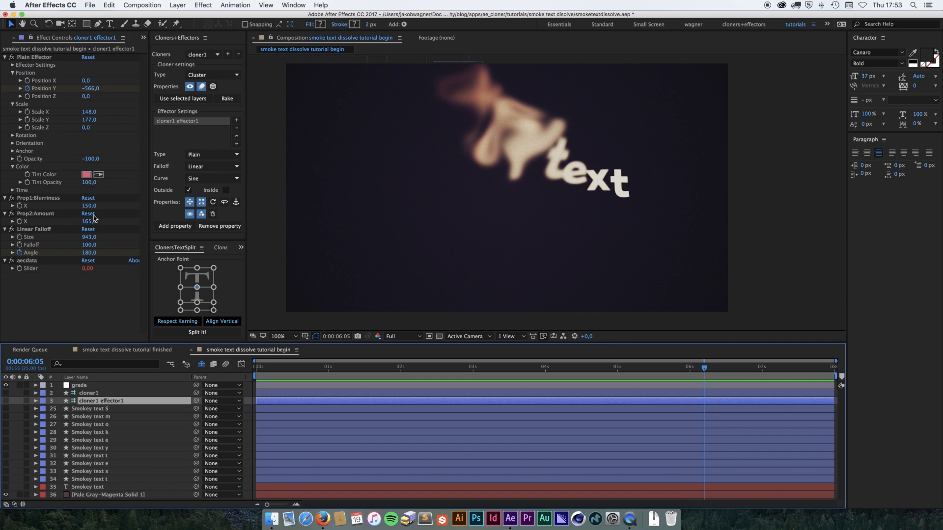
left_click_drag(89, 207, 70, 208)
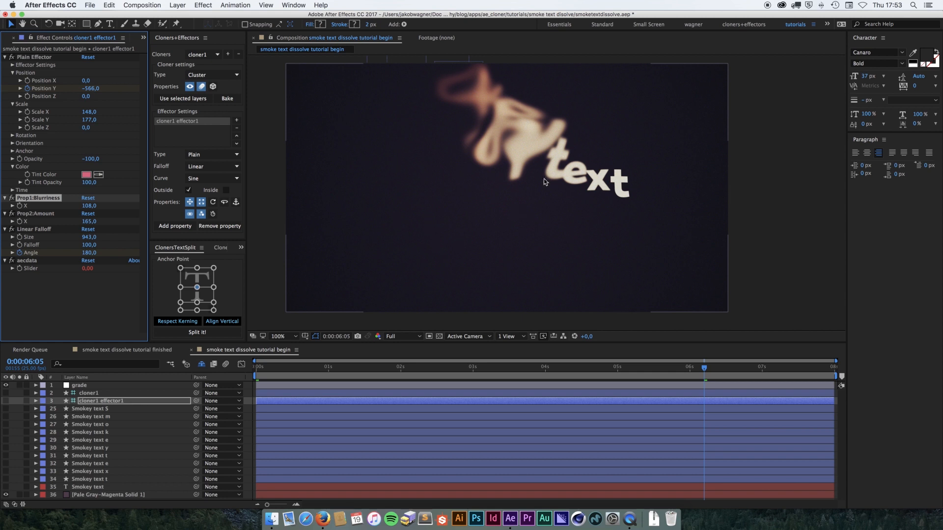
left_click(188, 202)
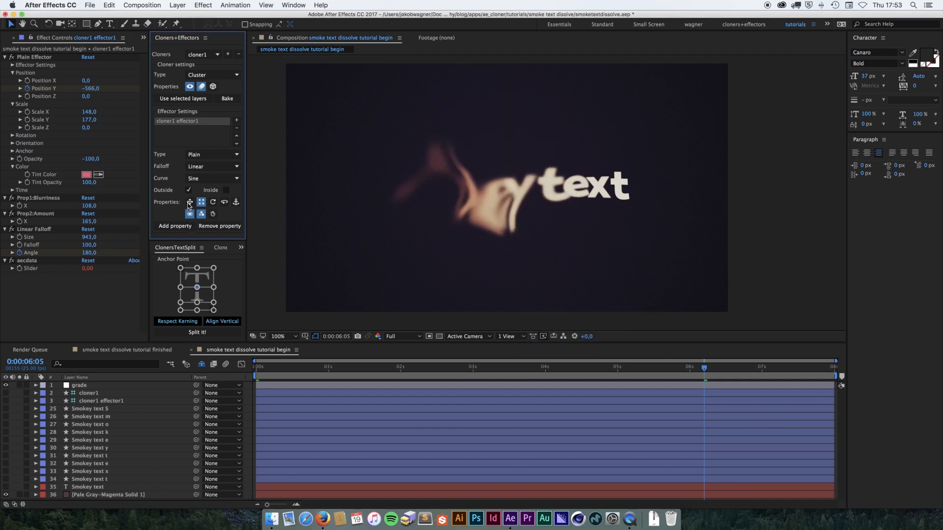
left_click_drag(697, 368, 351, 373)
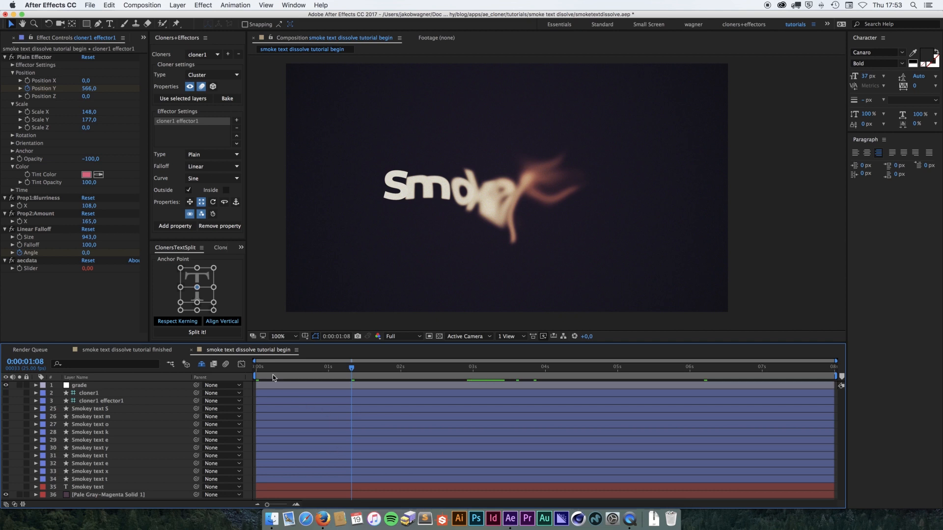
key("space")
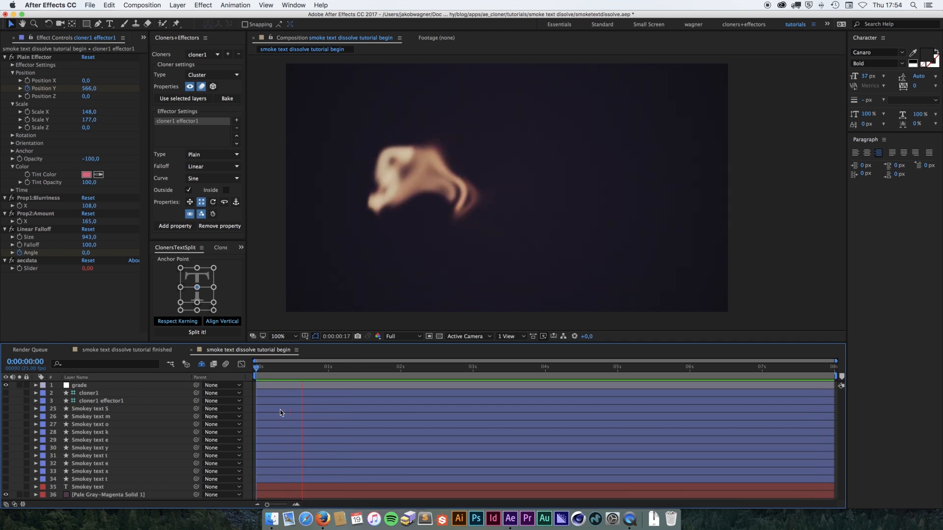